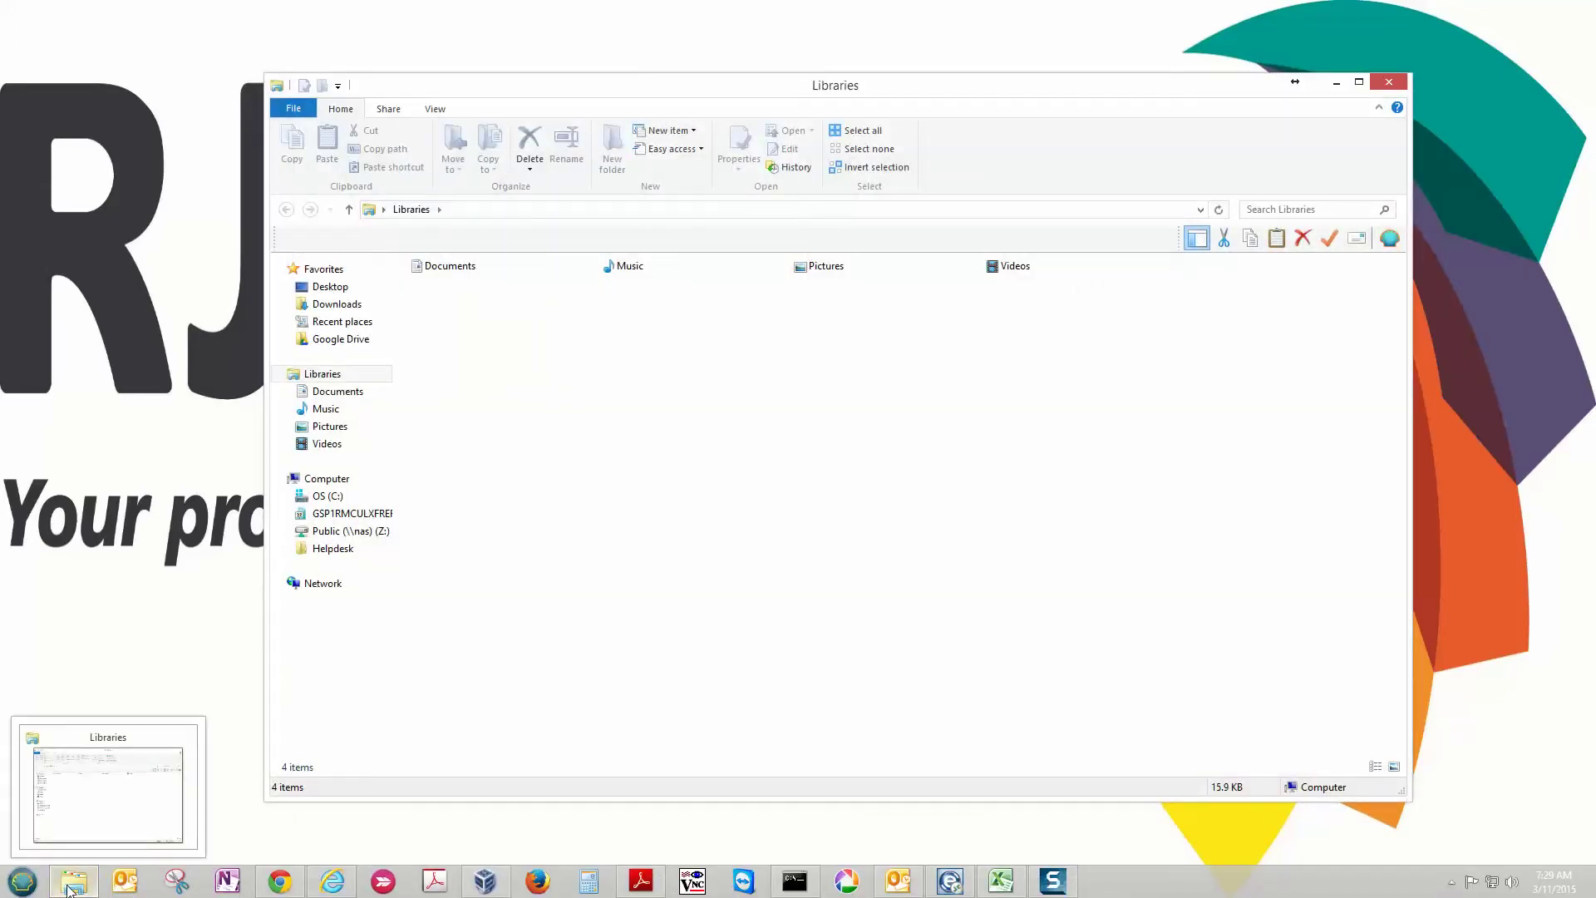
- Create a new folder named 'Scans' at the root of drive OS (C:)
click(329, 499)
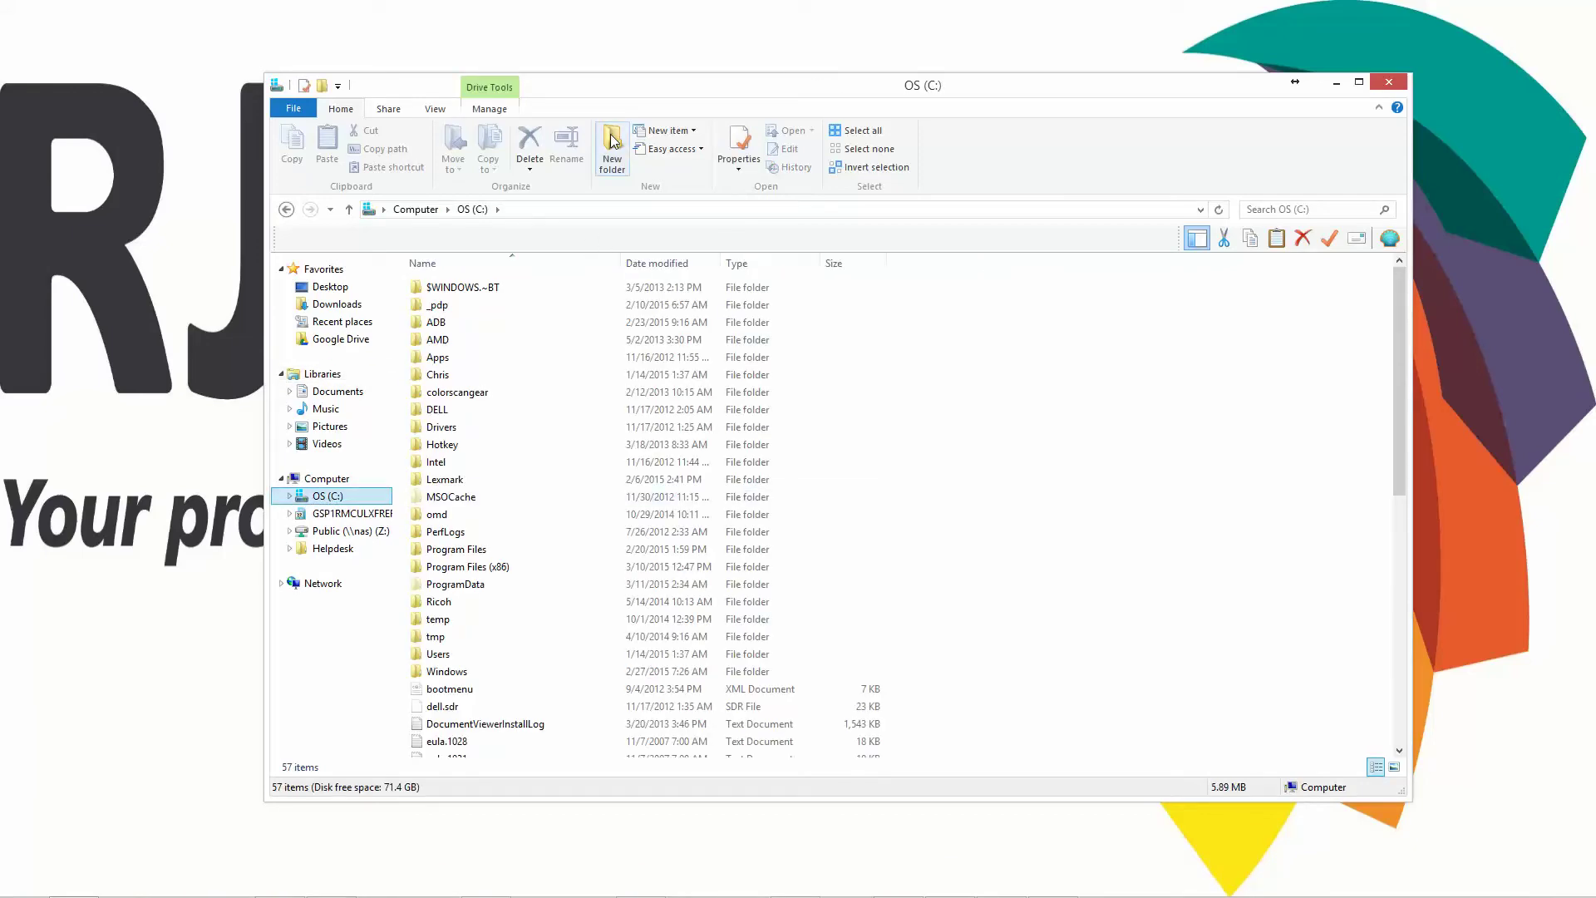
click(607, 151)
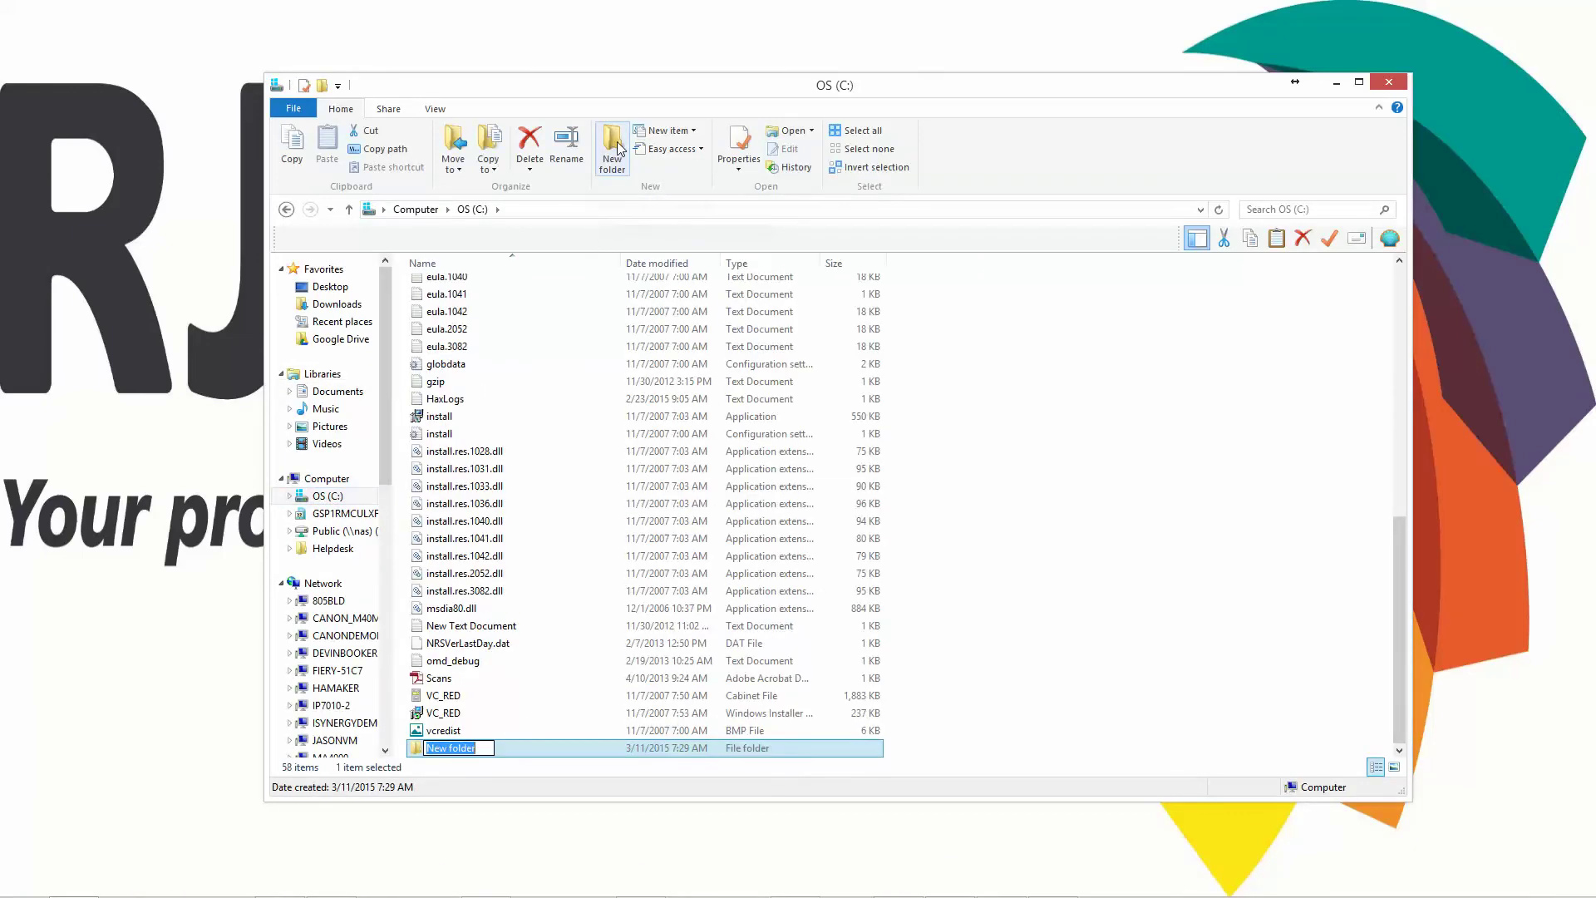
text(Scans)
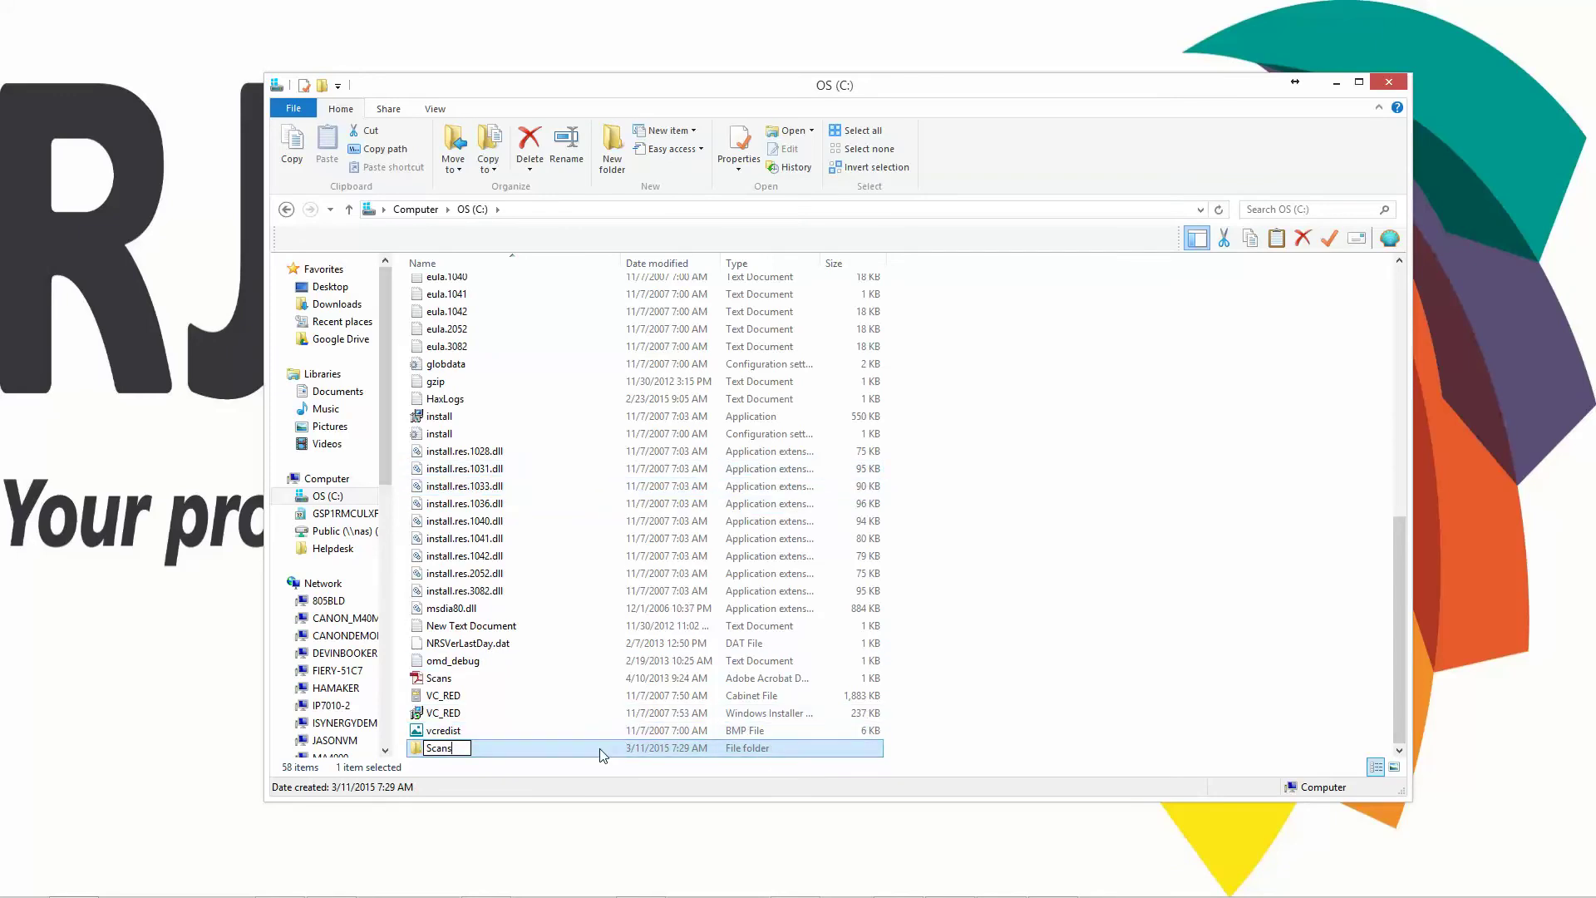
click(978, 700)
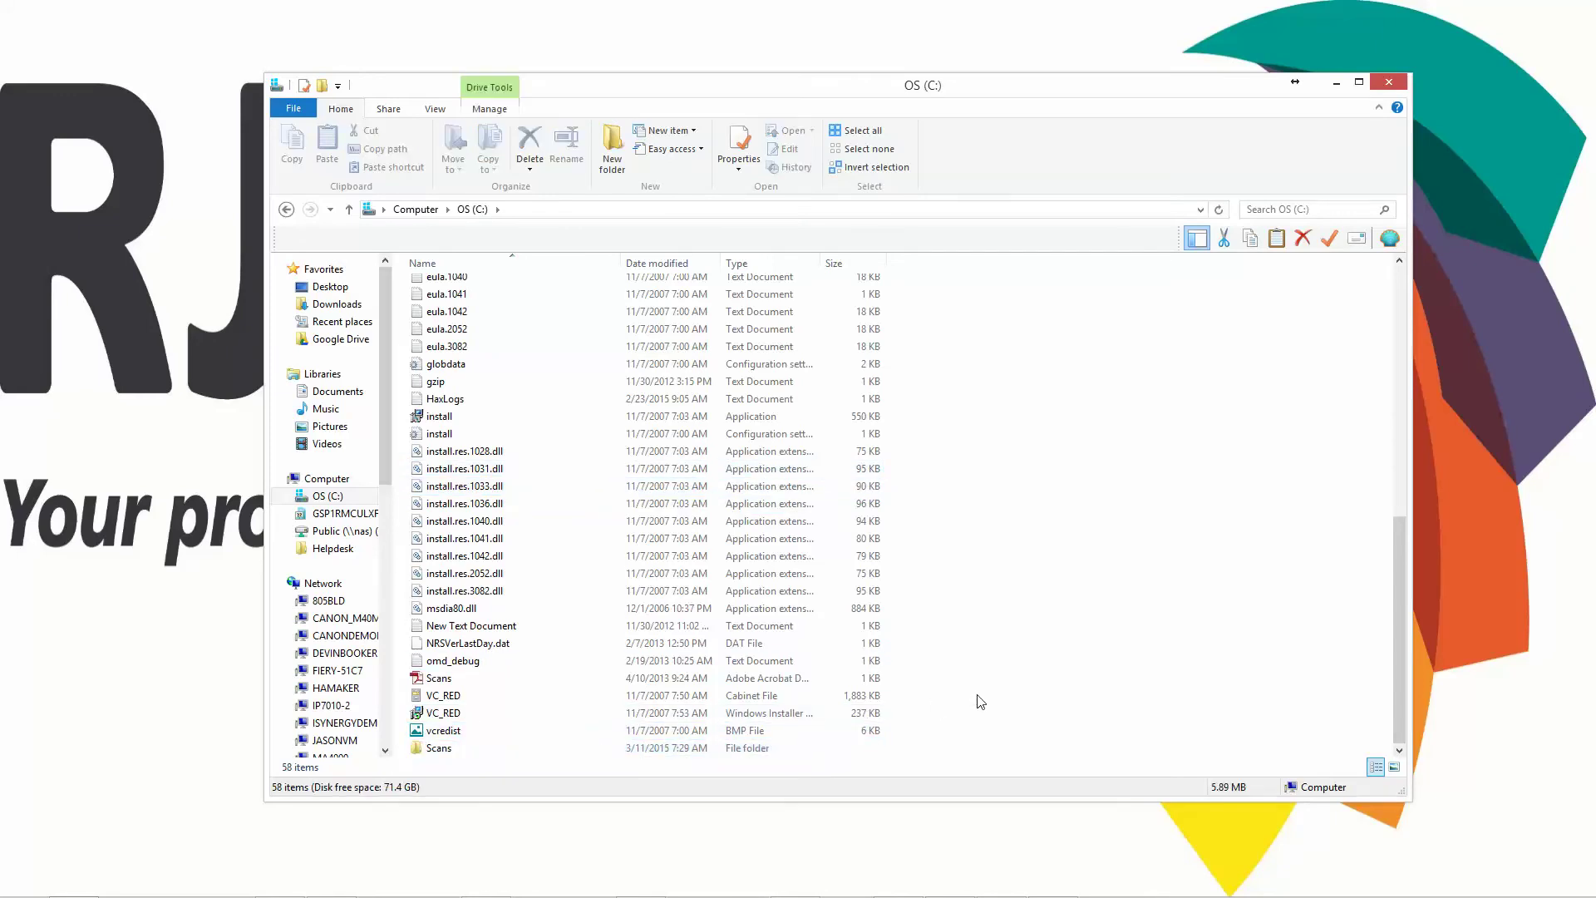
- Open the Sharing settings in the Scans folder's Properties and start sharing it
right_click(439, 753)
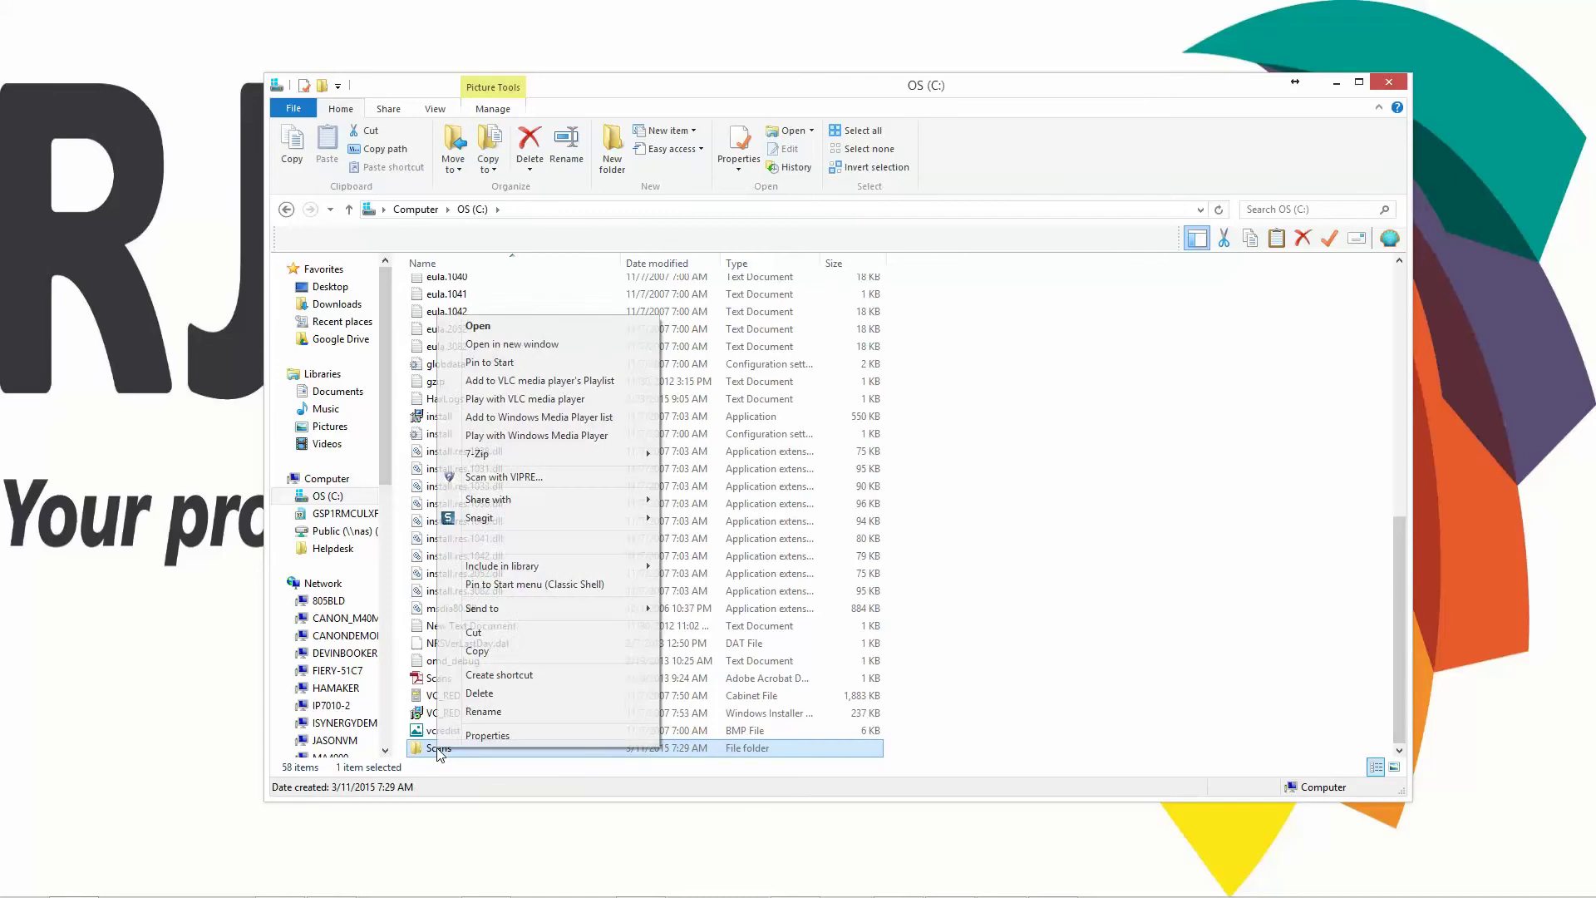
click(487, 736)
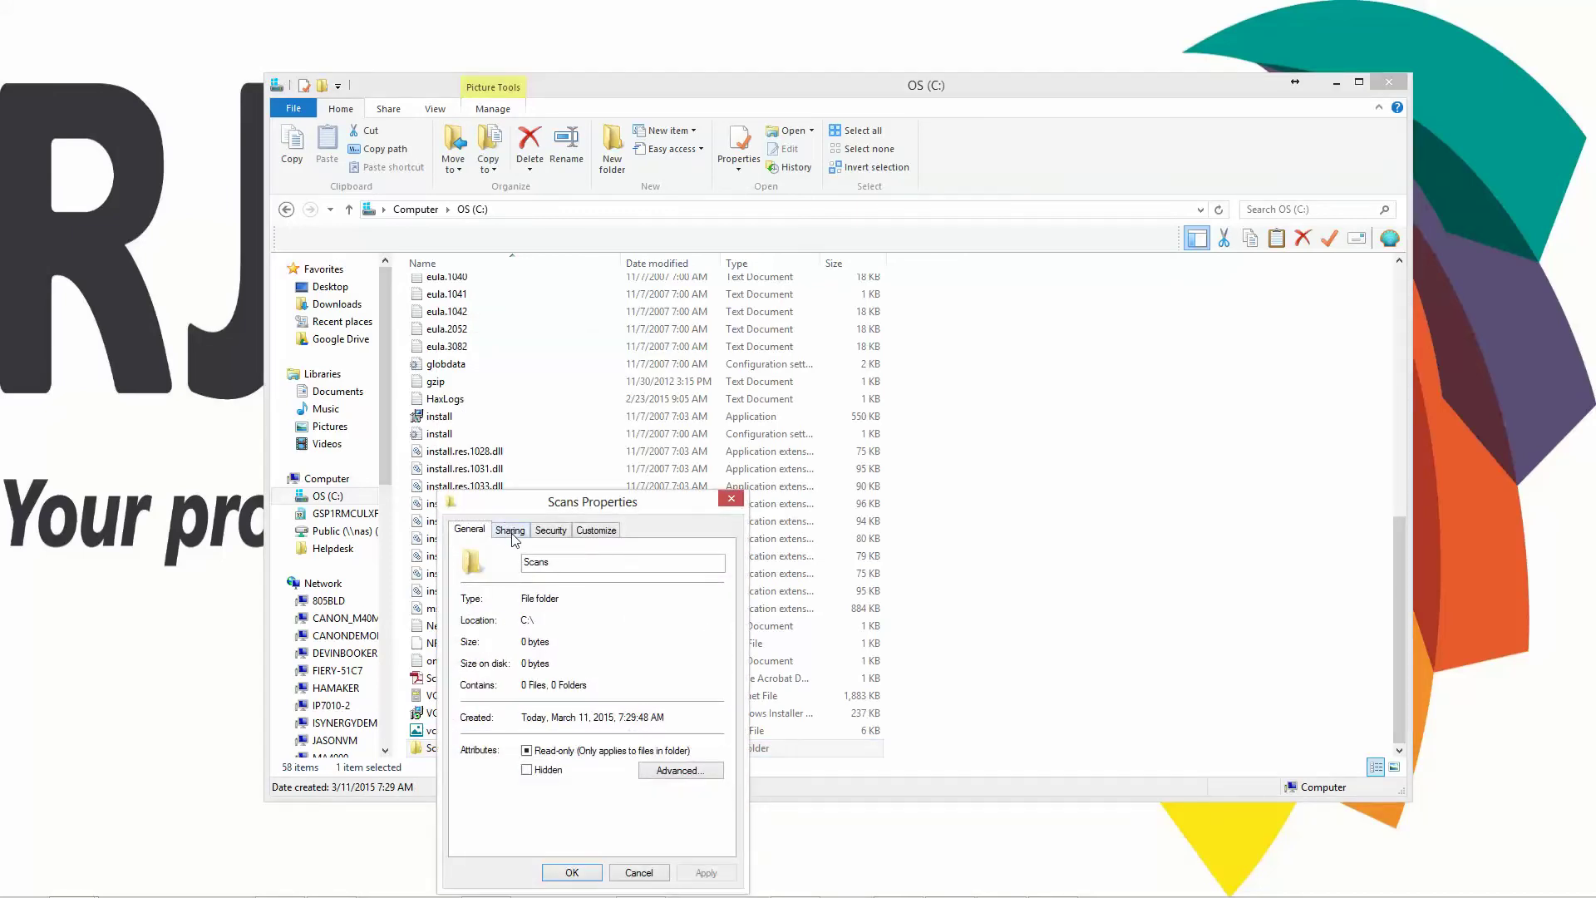
click(510, 537)
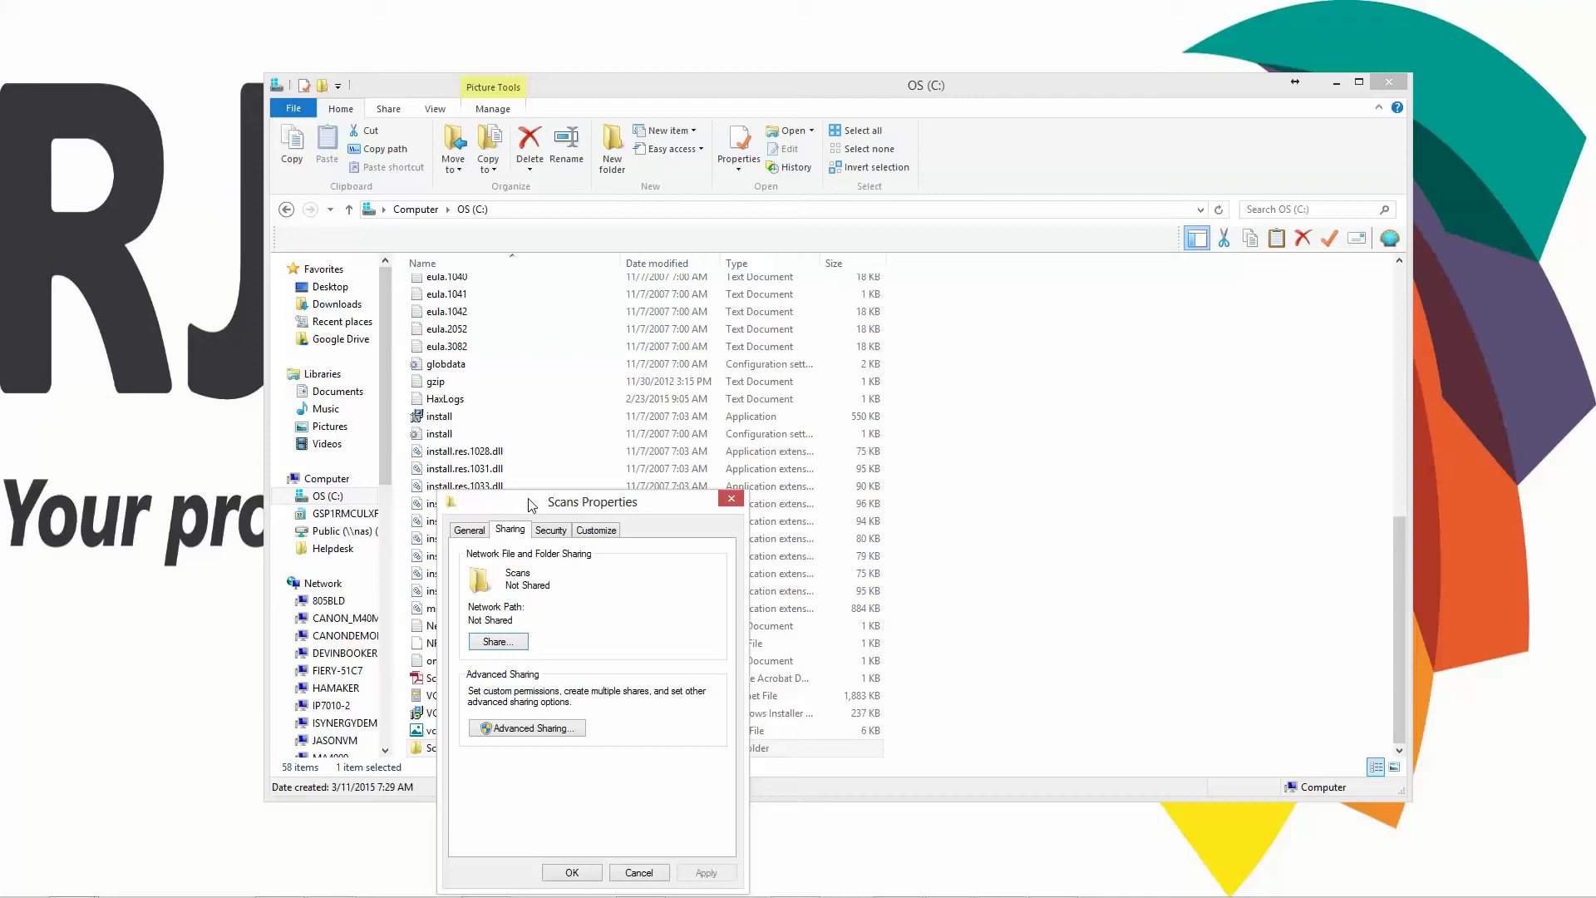
drag(531, 504, 573, 320)
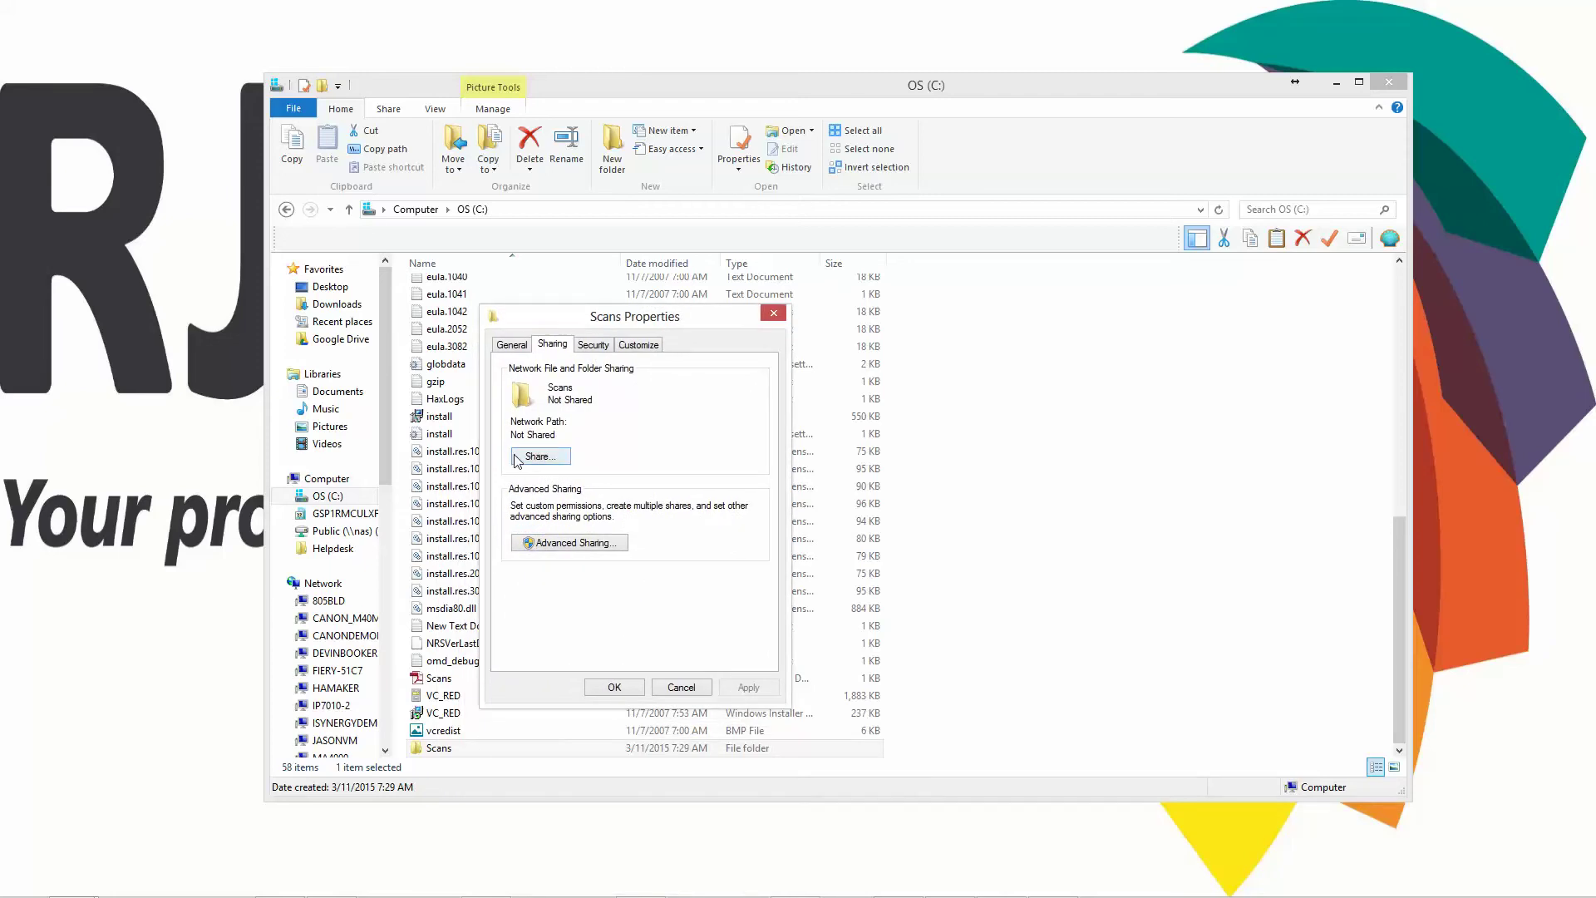
click(539, 456)
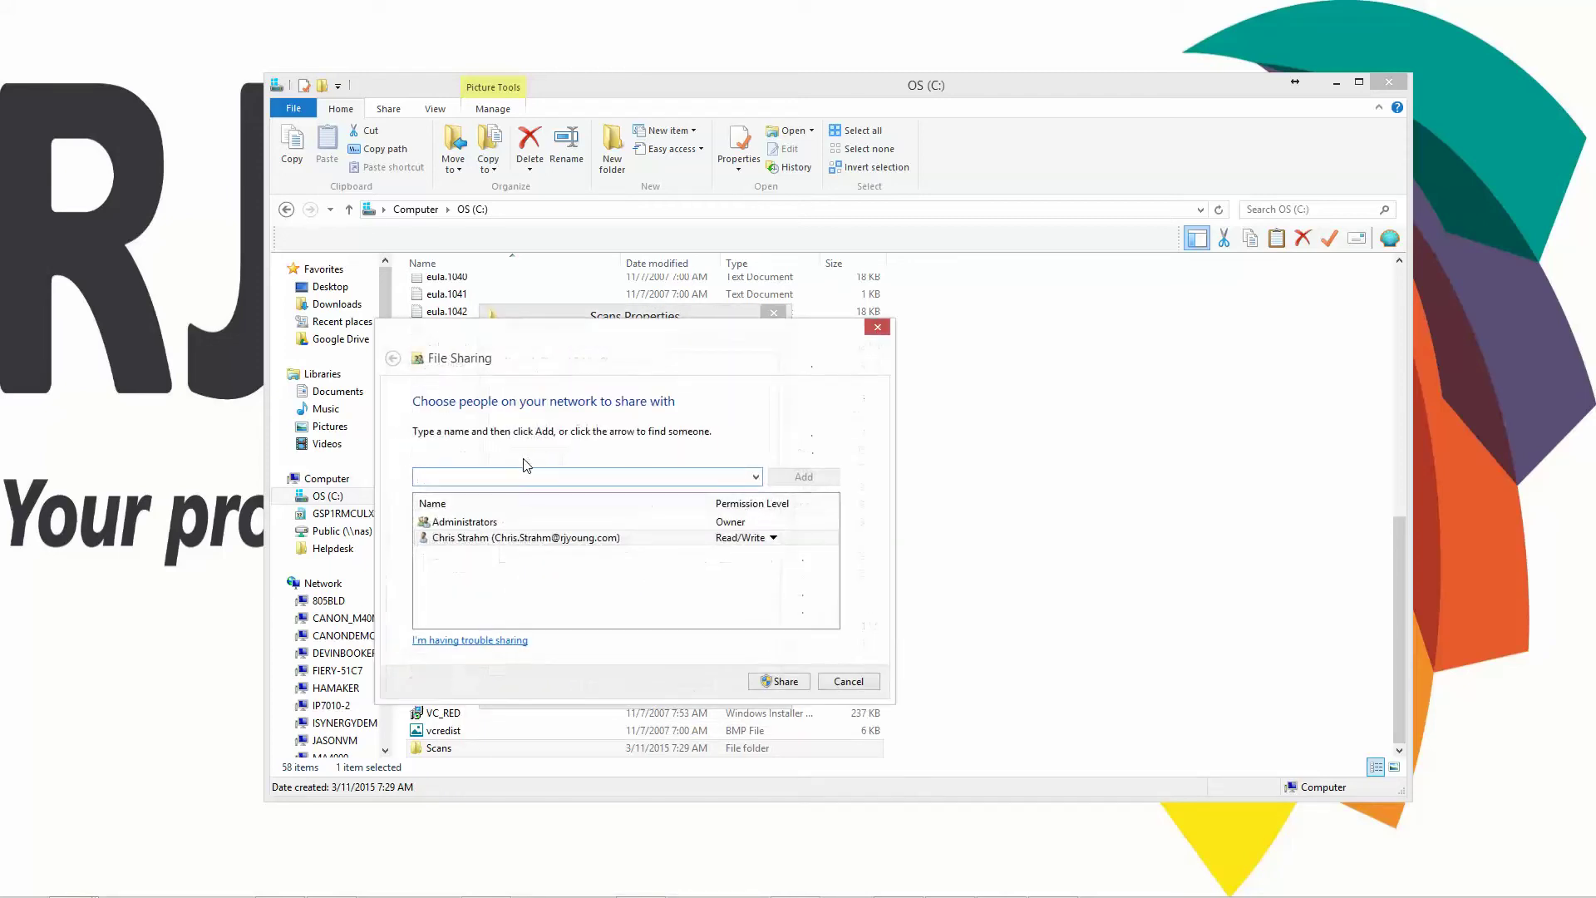
- Share the Scans folder with Everyone at Read/Write access
click(756, 478)
click(452, 497)
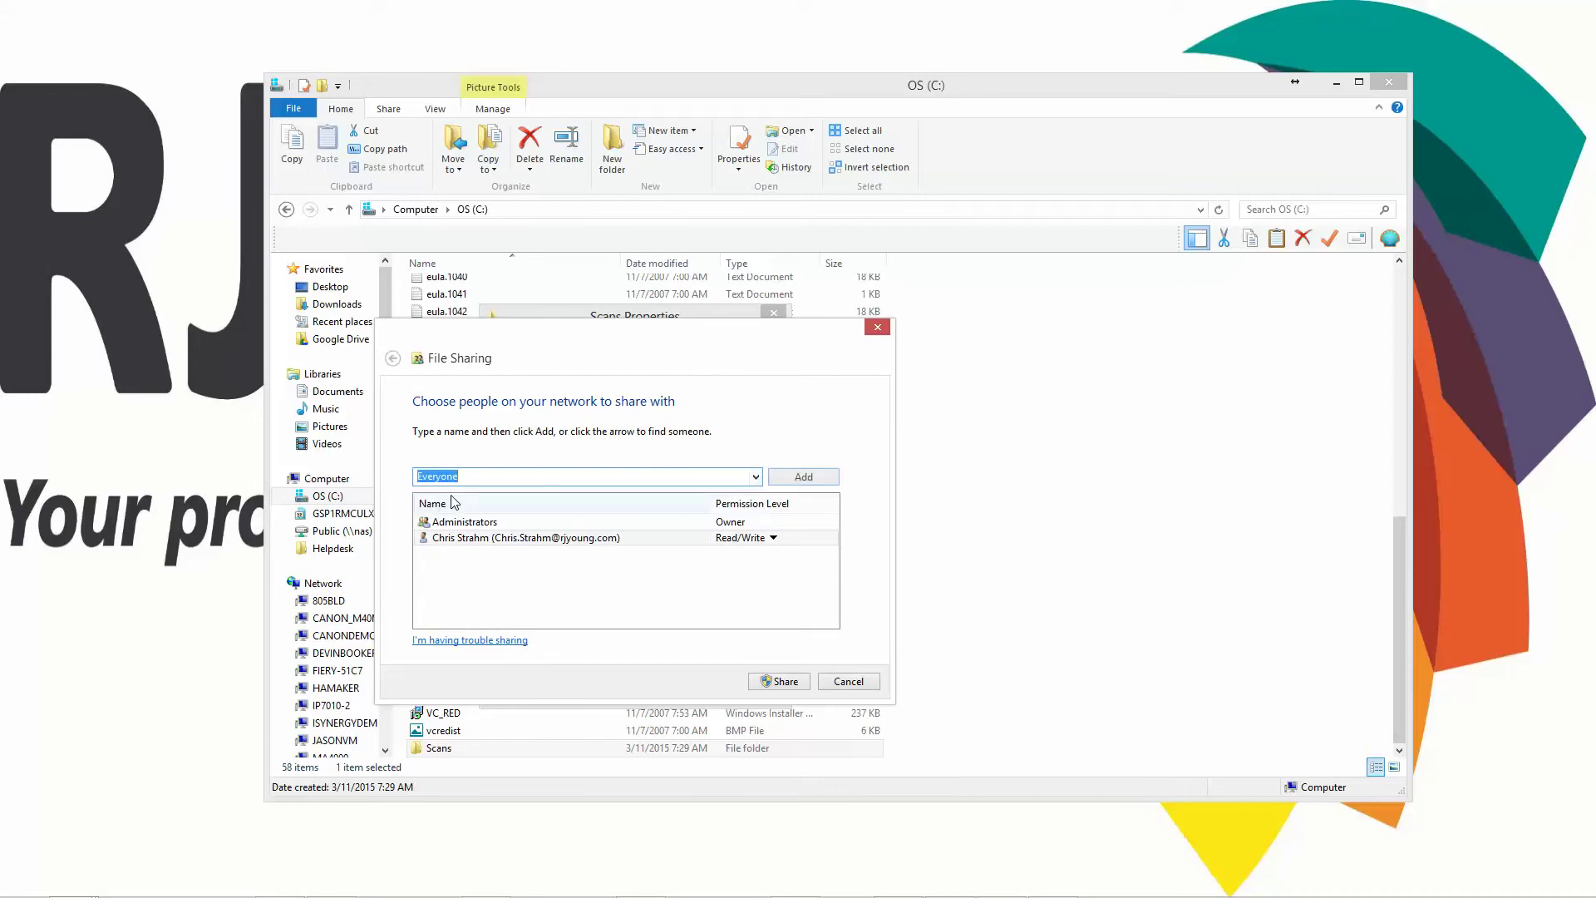
click(805, 479)
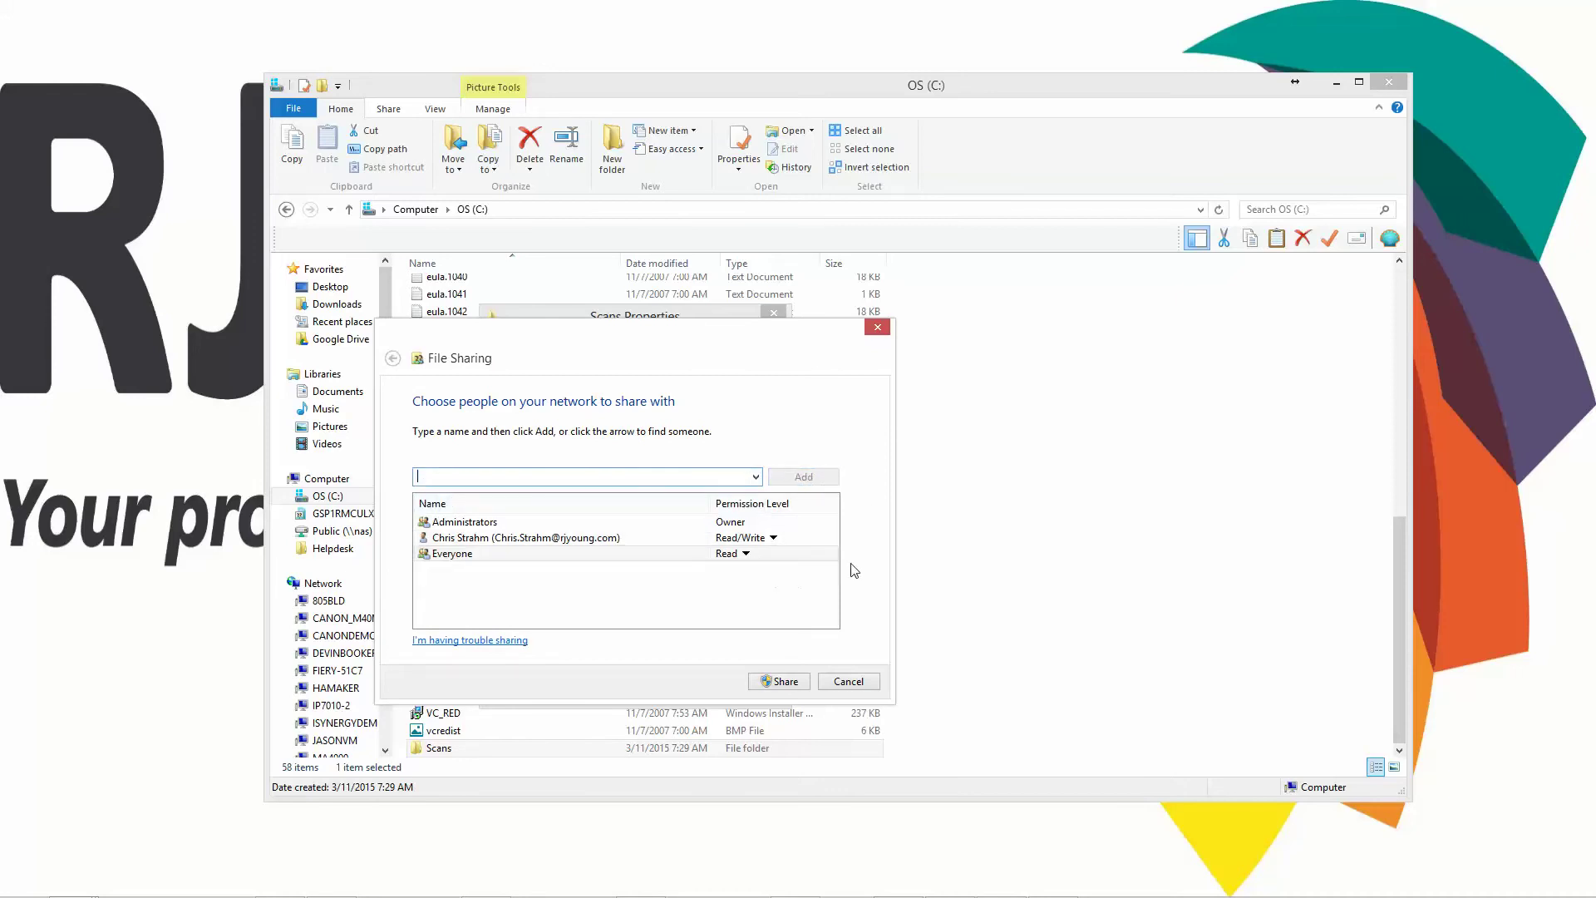
click(429, 556)
click(746, 555)
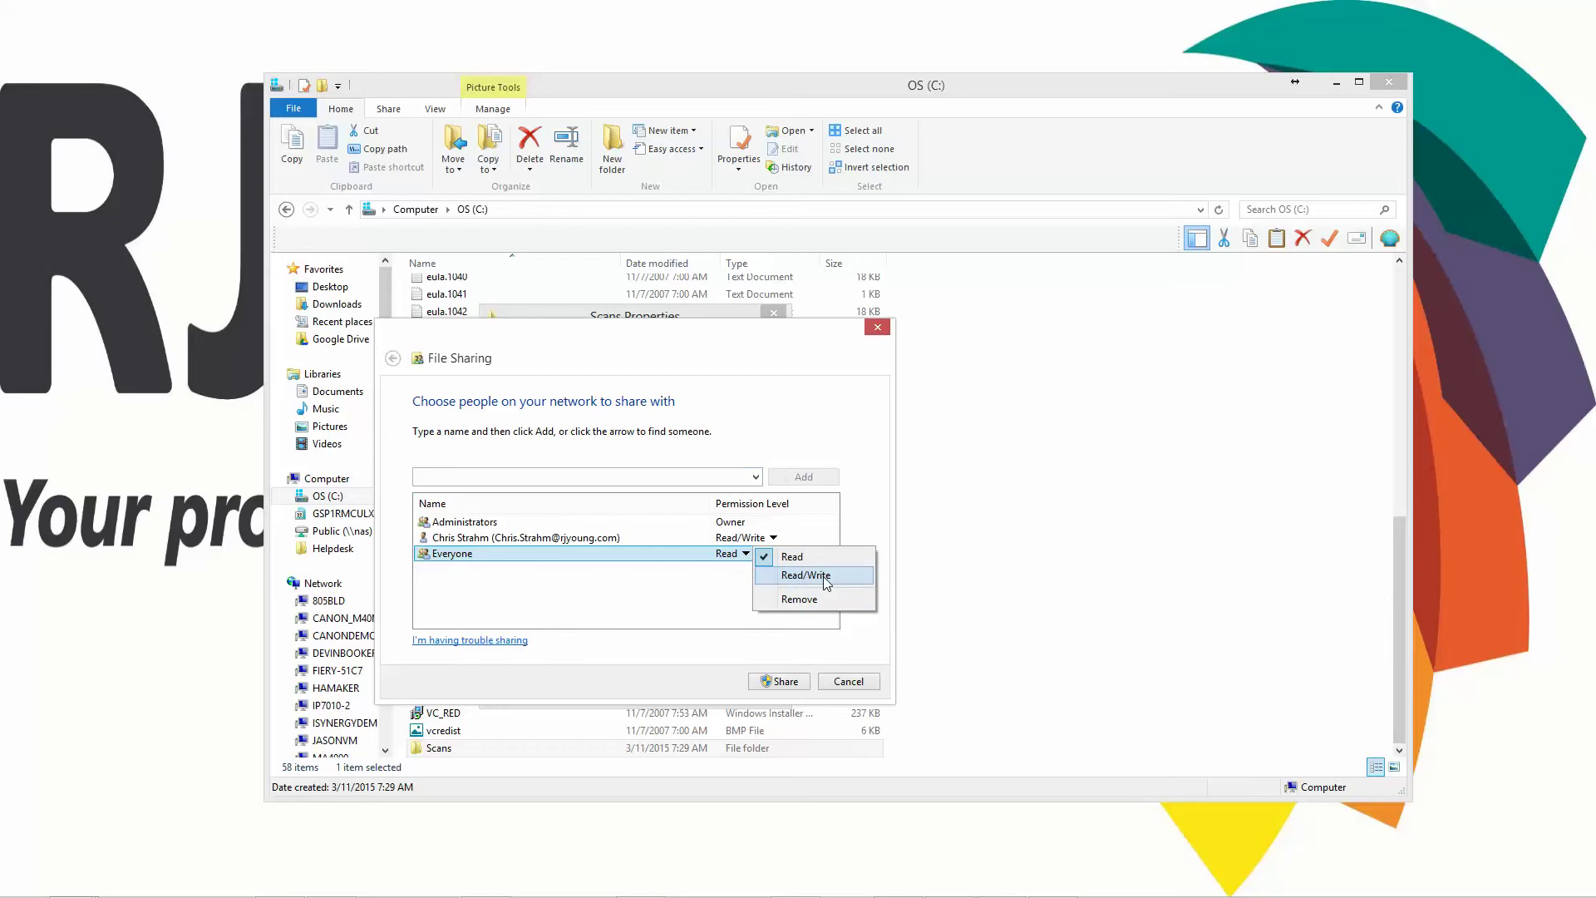
click(823, 576)
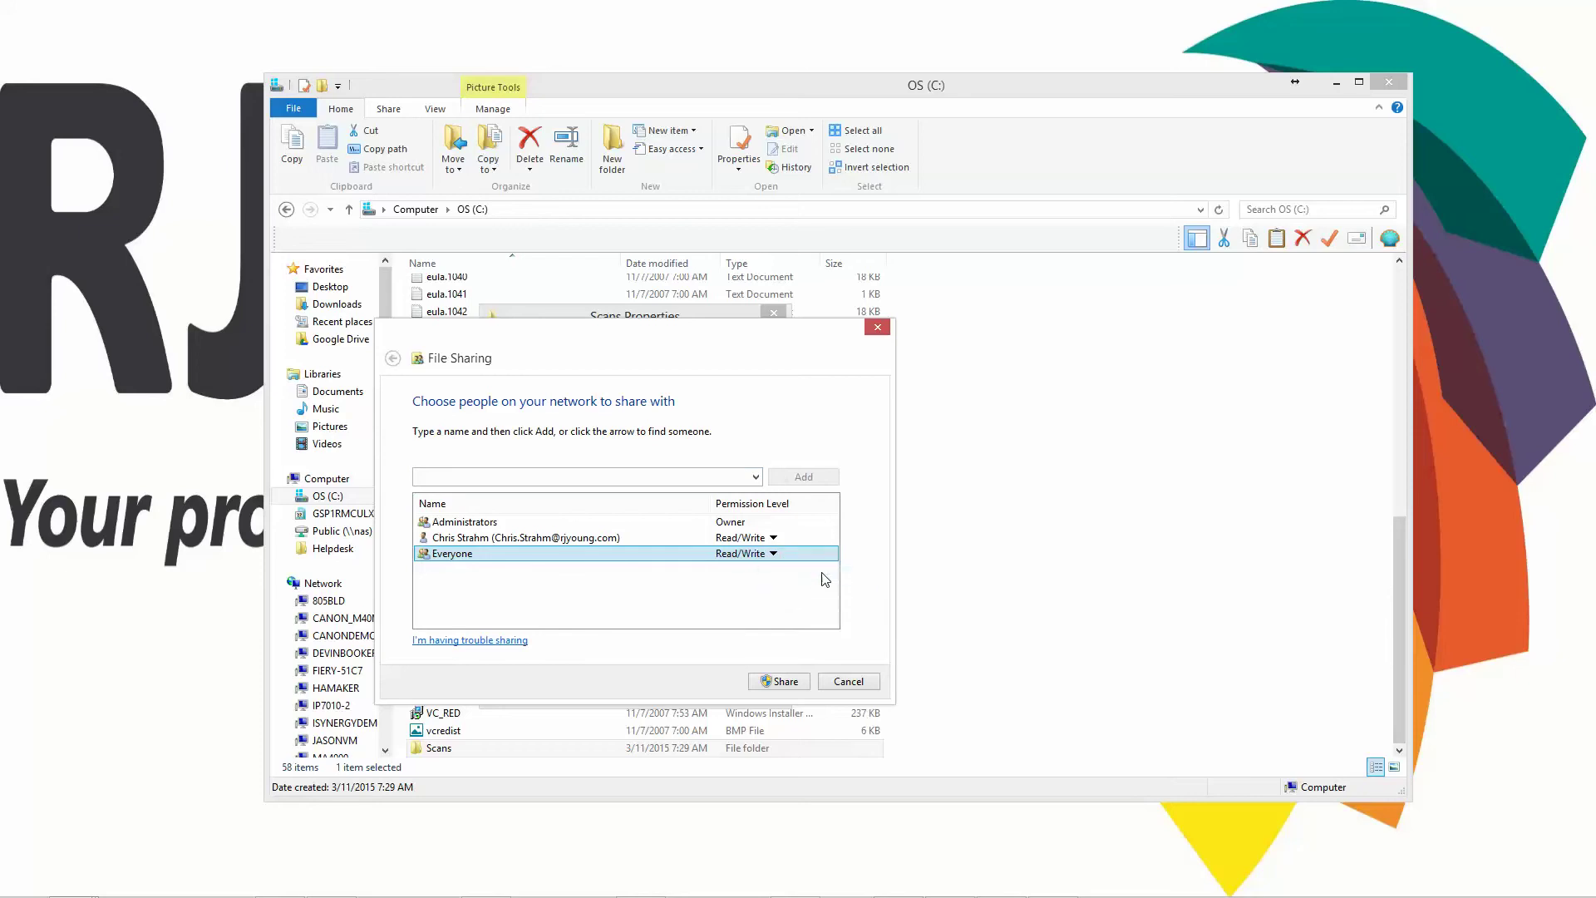
click(794, 681)
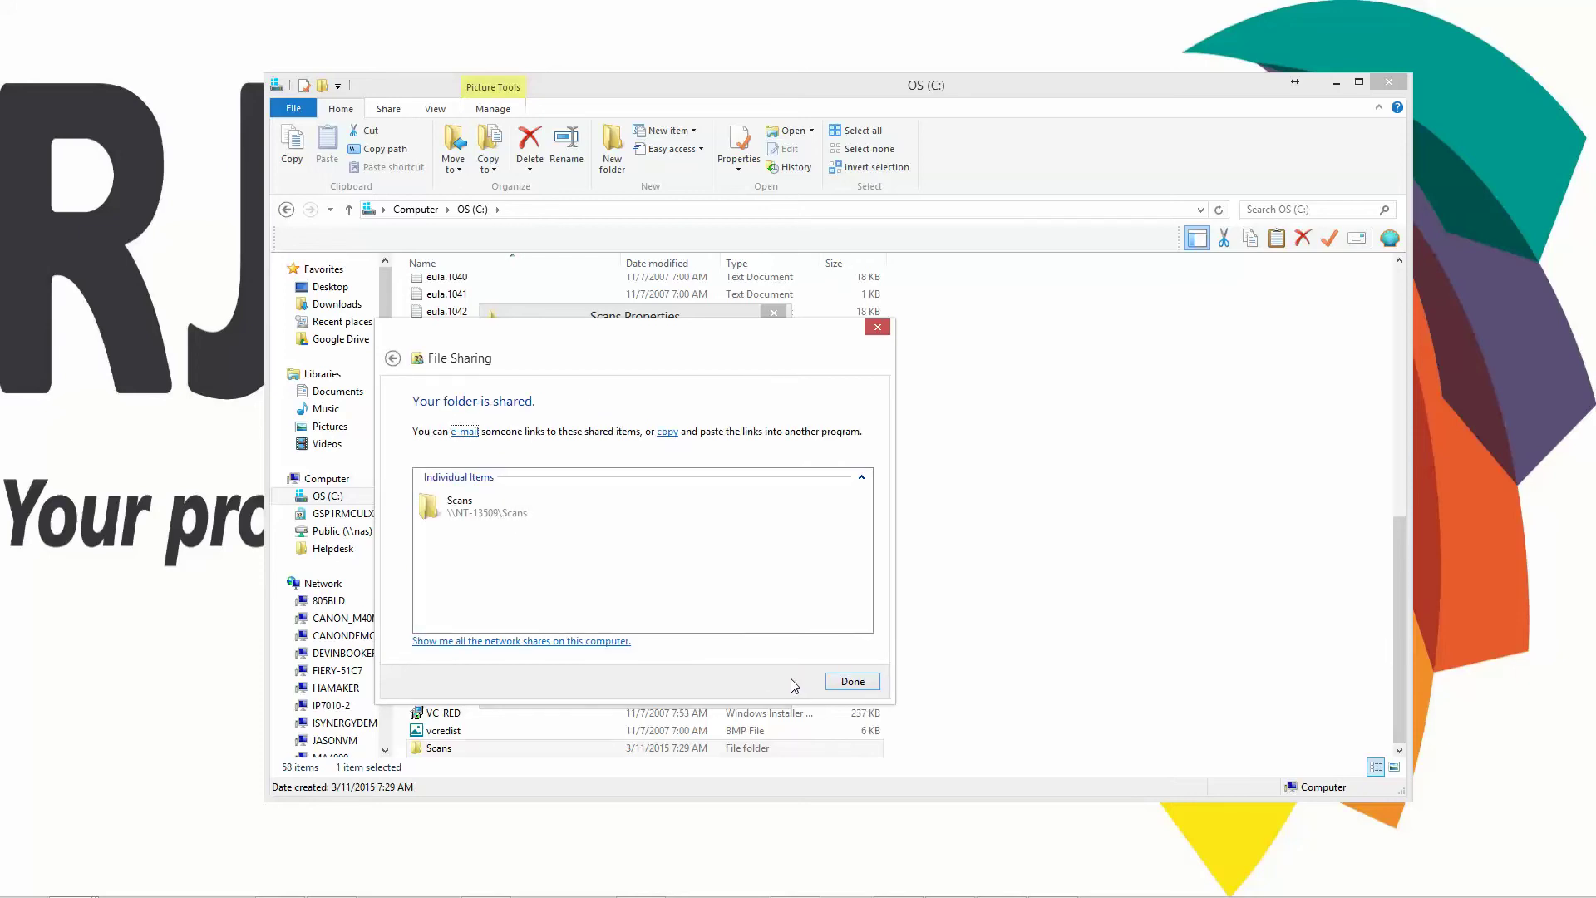
click(854, 680)
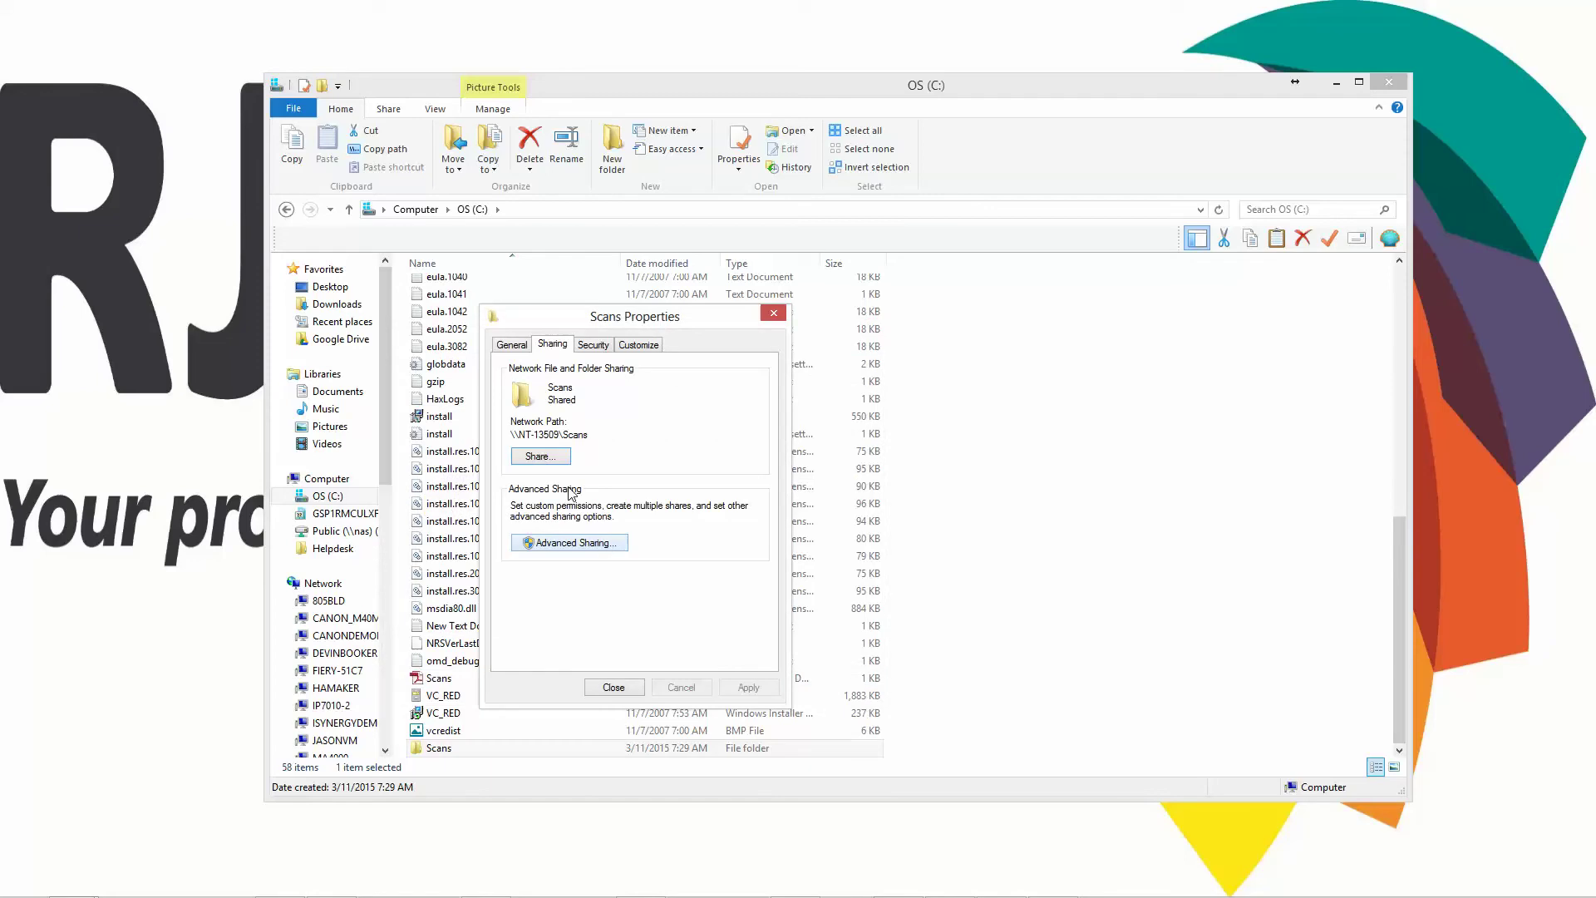
- Copy the computer name from the folder's network path and close Properties
drag(560, 434, 524, 433)
right_click(533, 433)
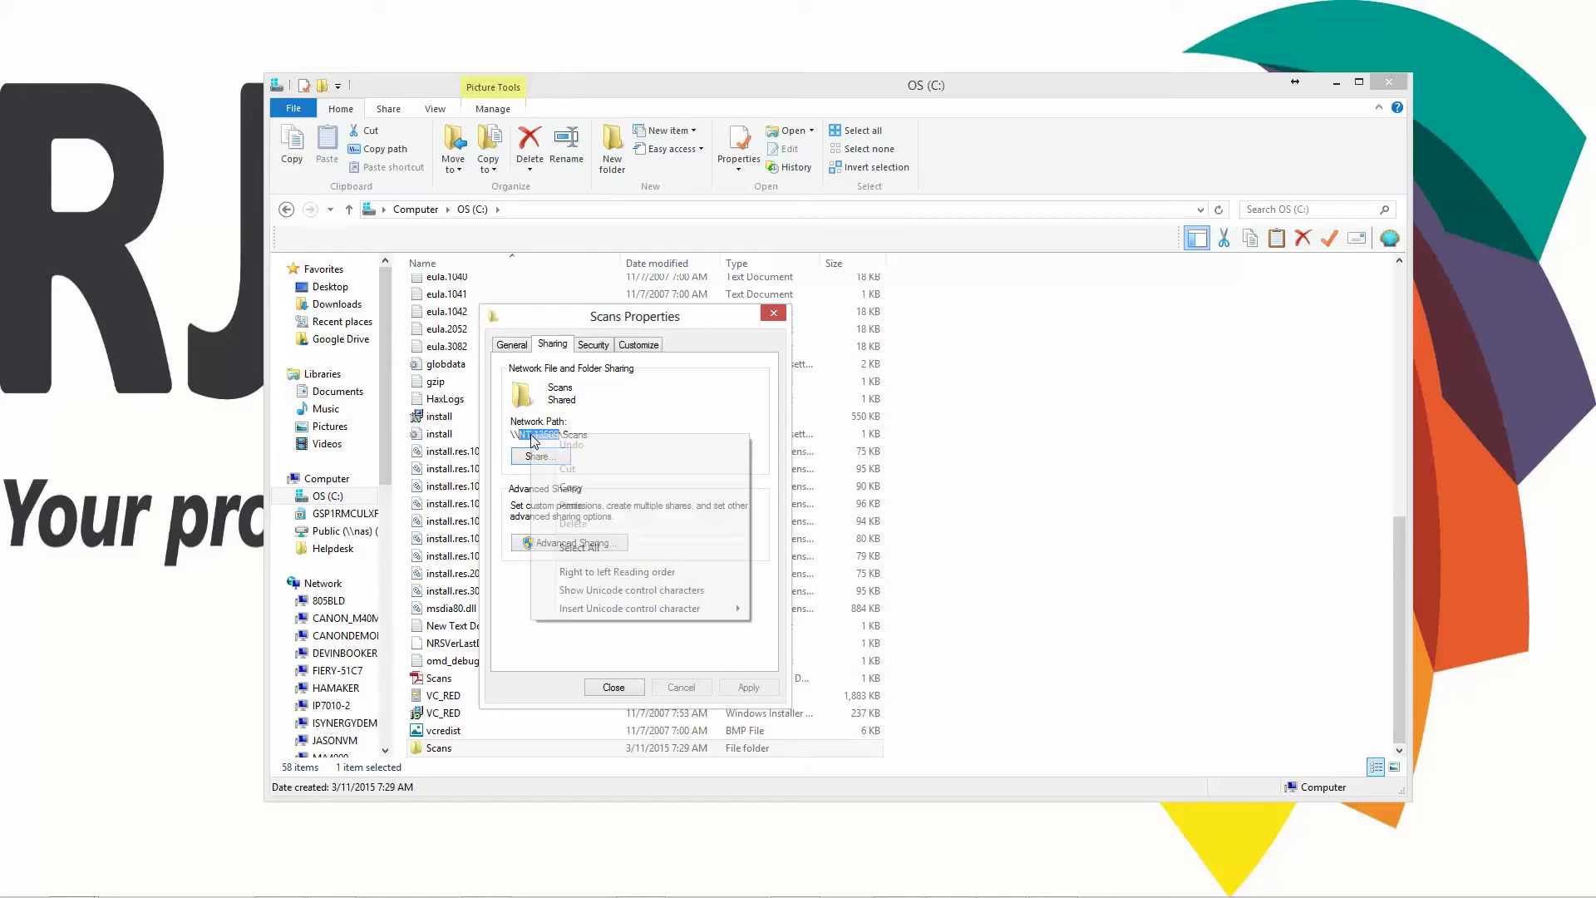
click(680, 489)
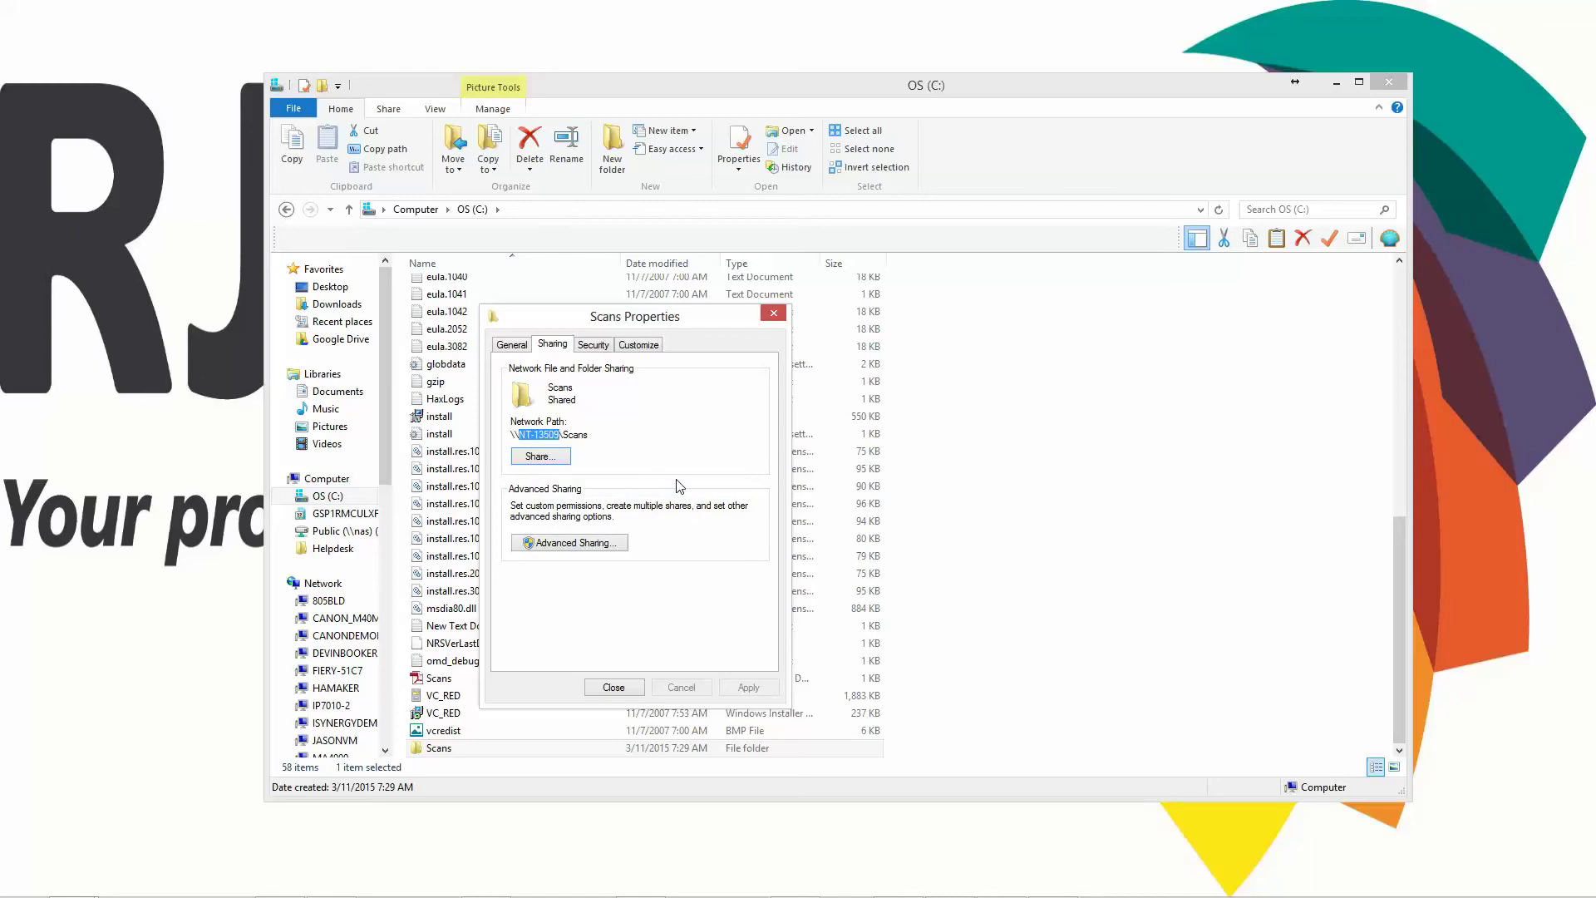
click(626, 687)
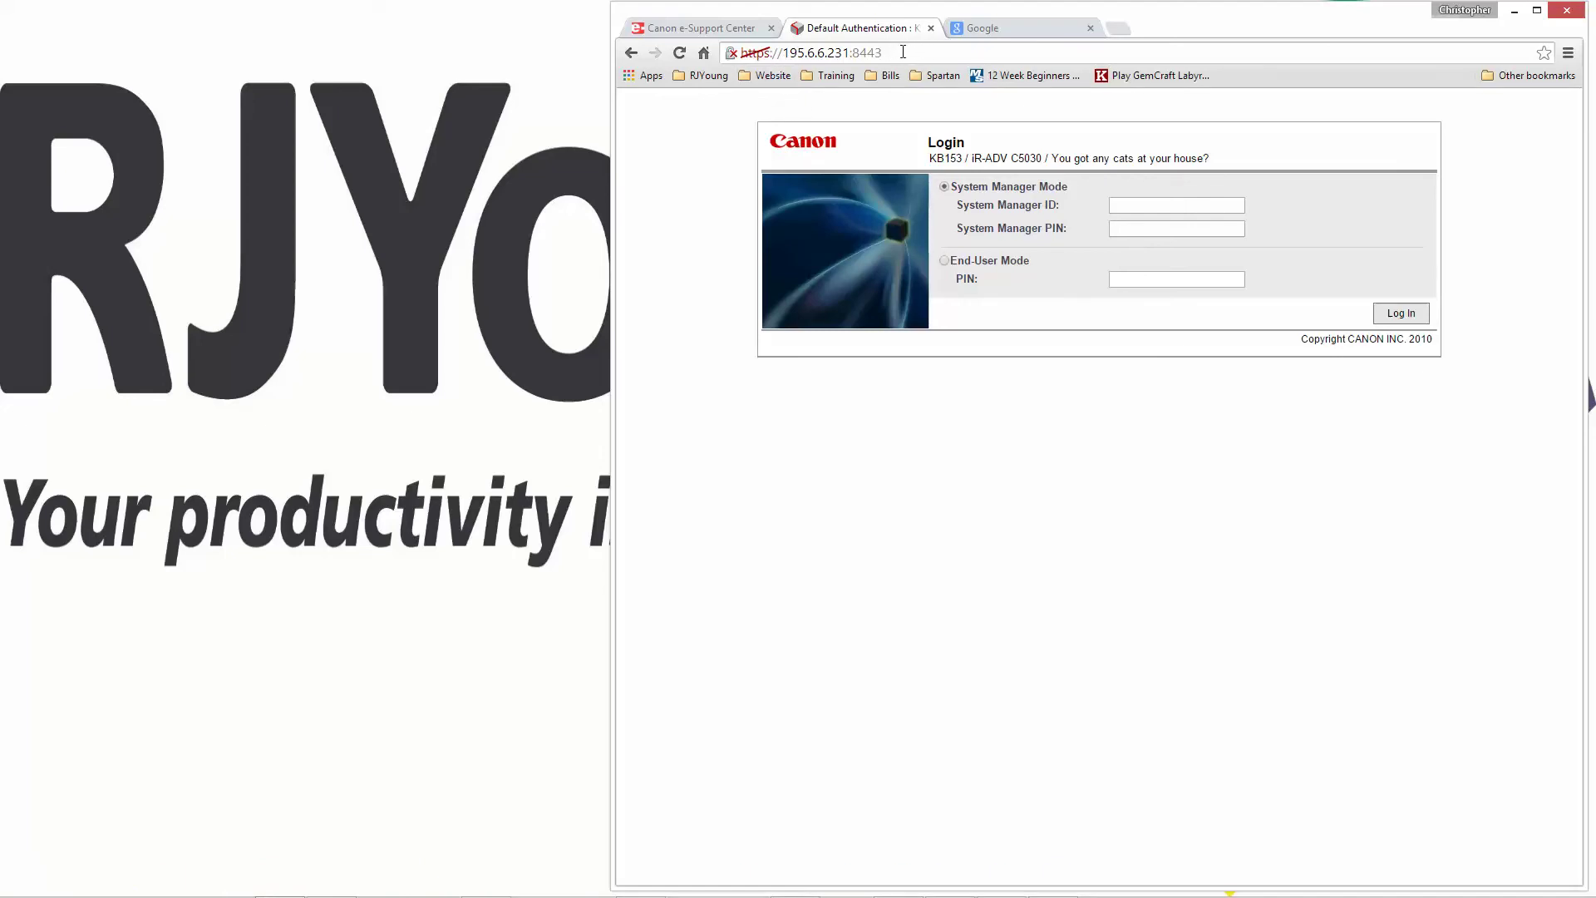
- Log in to the copier's Remote UI with the System Manager ID and PIN
drag(883, 53, 849, 53)
click(853, 52)
click(1132, 206)
click(1159, 228)
click(1409, 313)
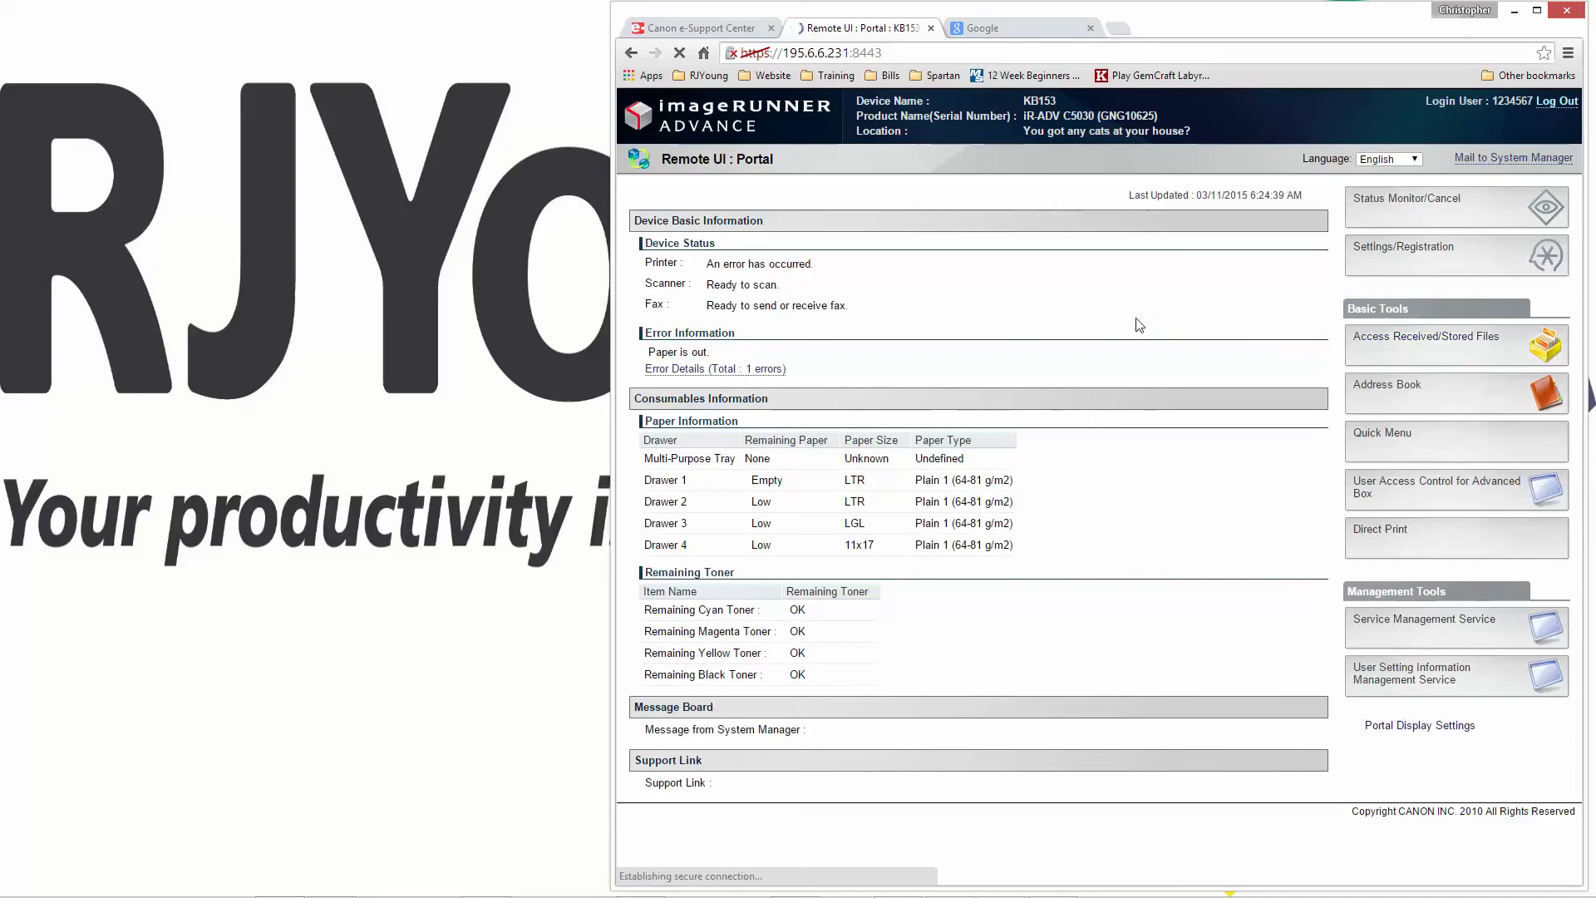
- Open Address List 05 in the address book and start registering a new destination
click(1383, 390)
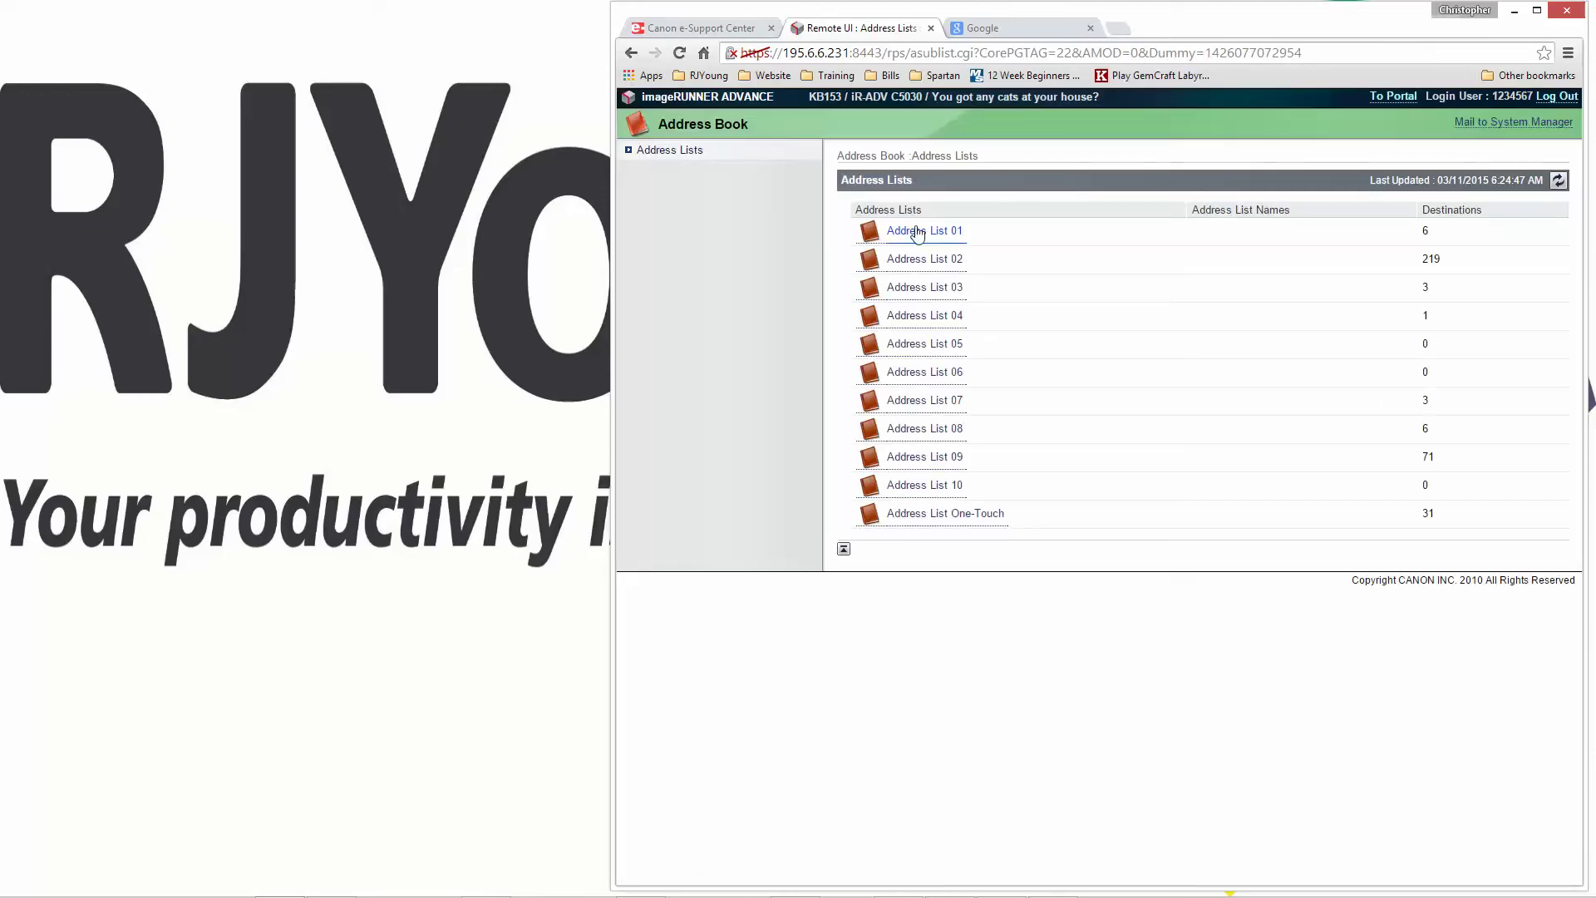
click(930, 347)
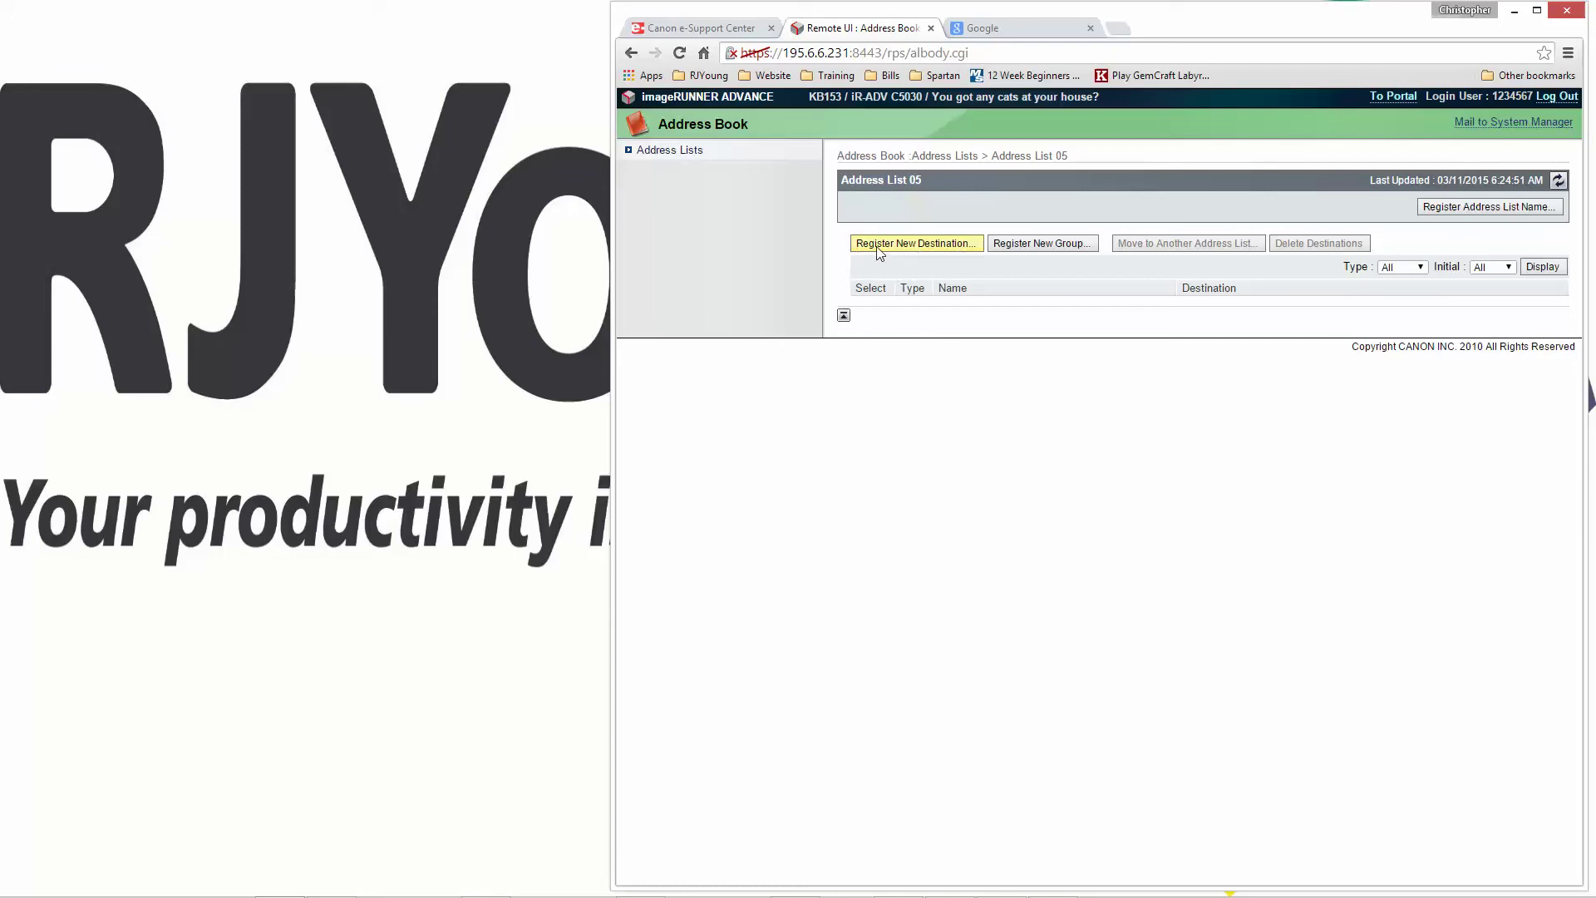
click(947, 250)
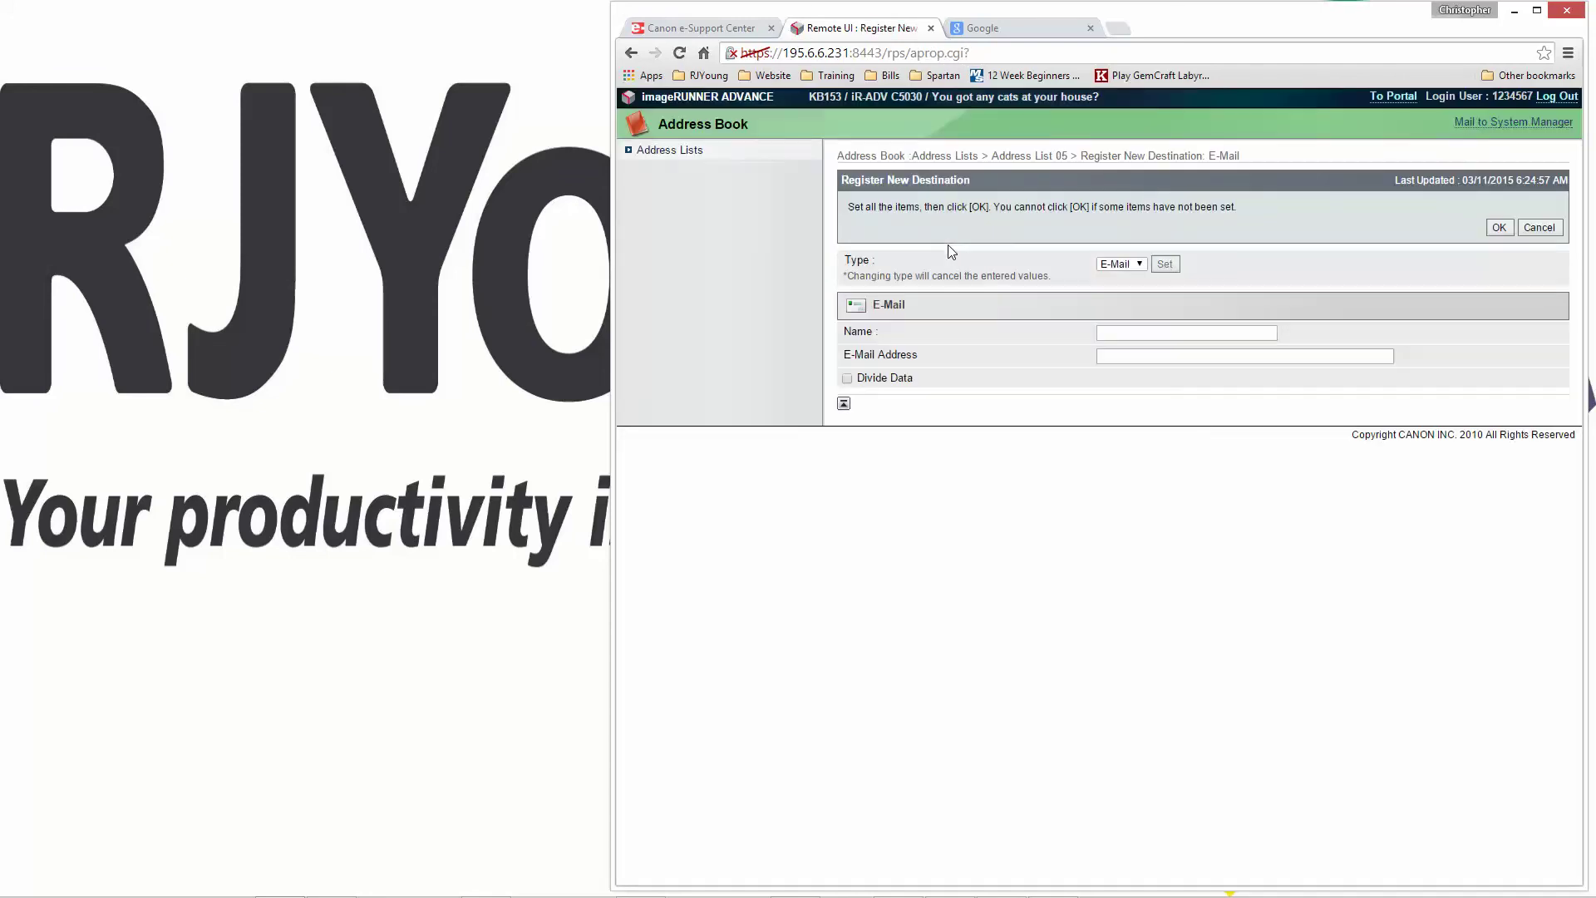
- Set the new destination's type to File
click(1140, 264)
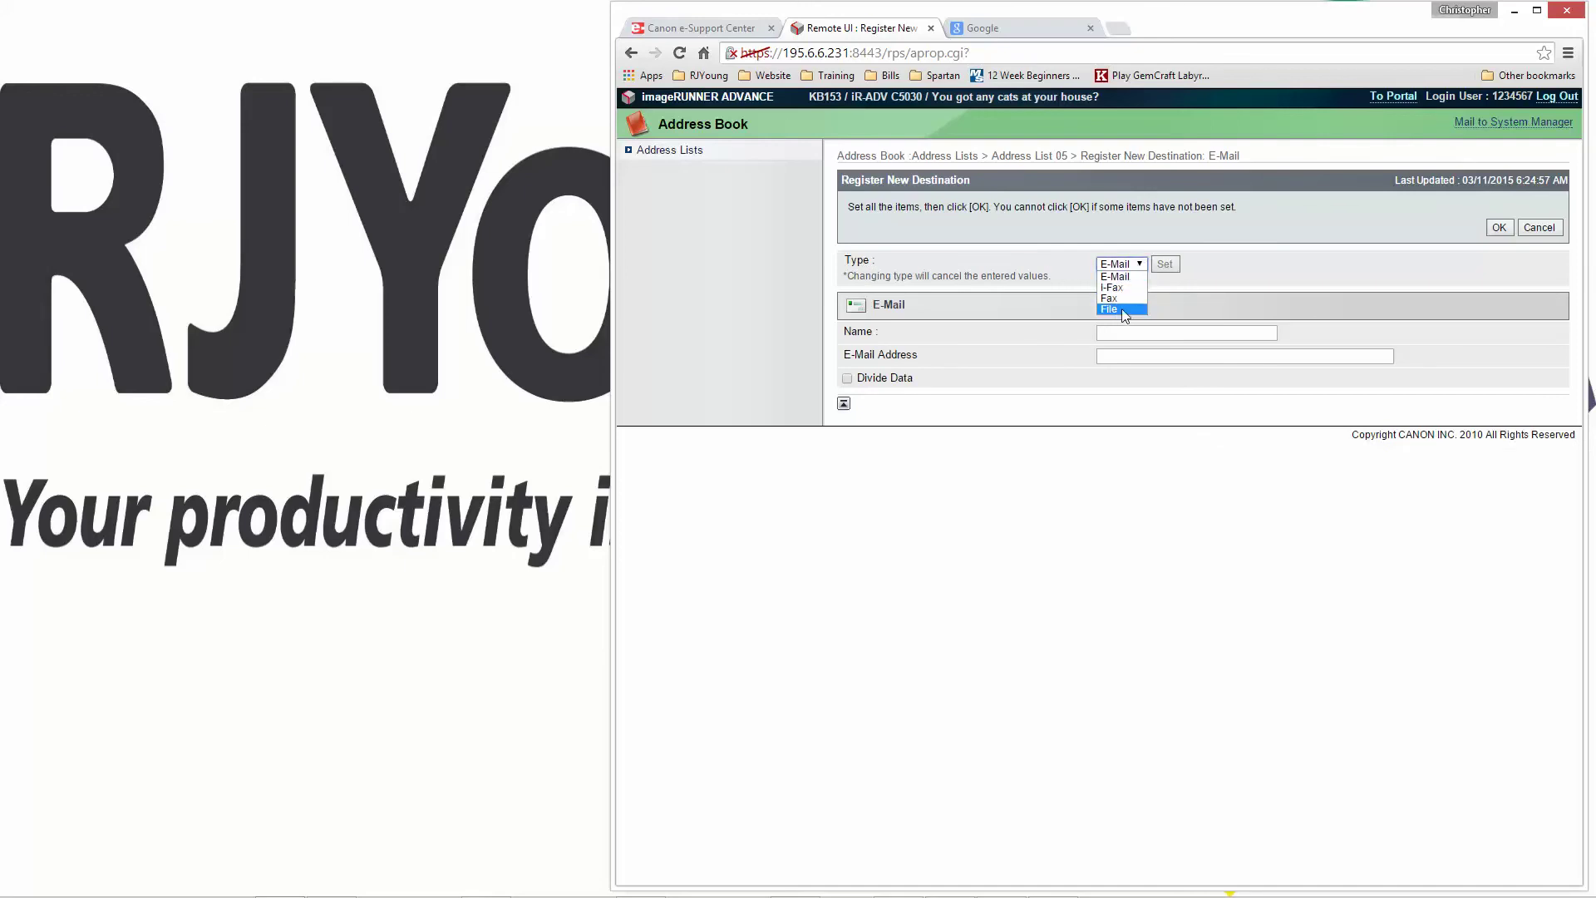
click(1117, 310)
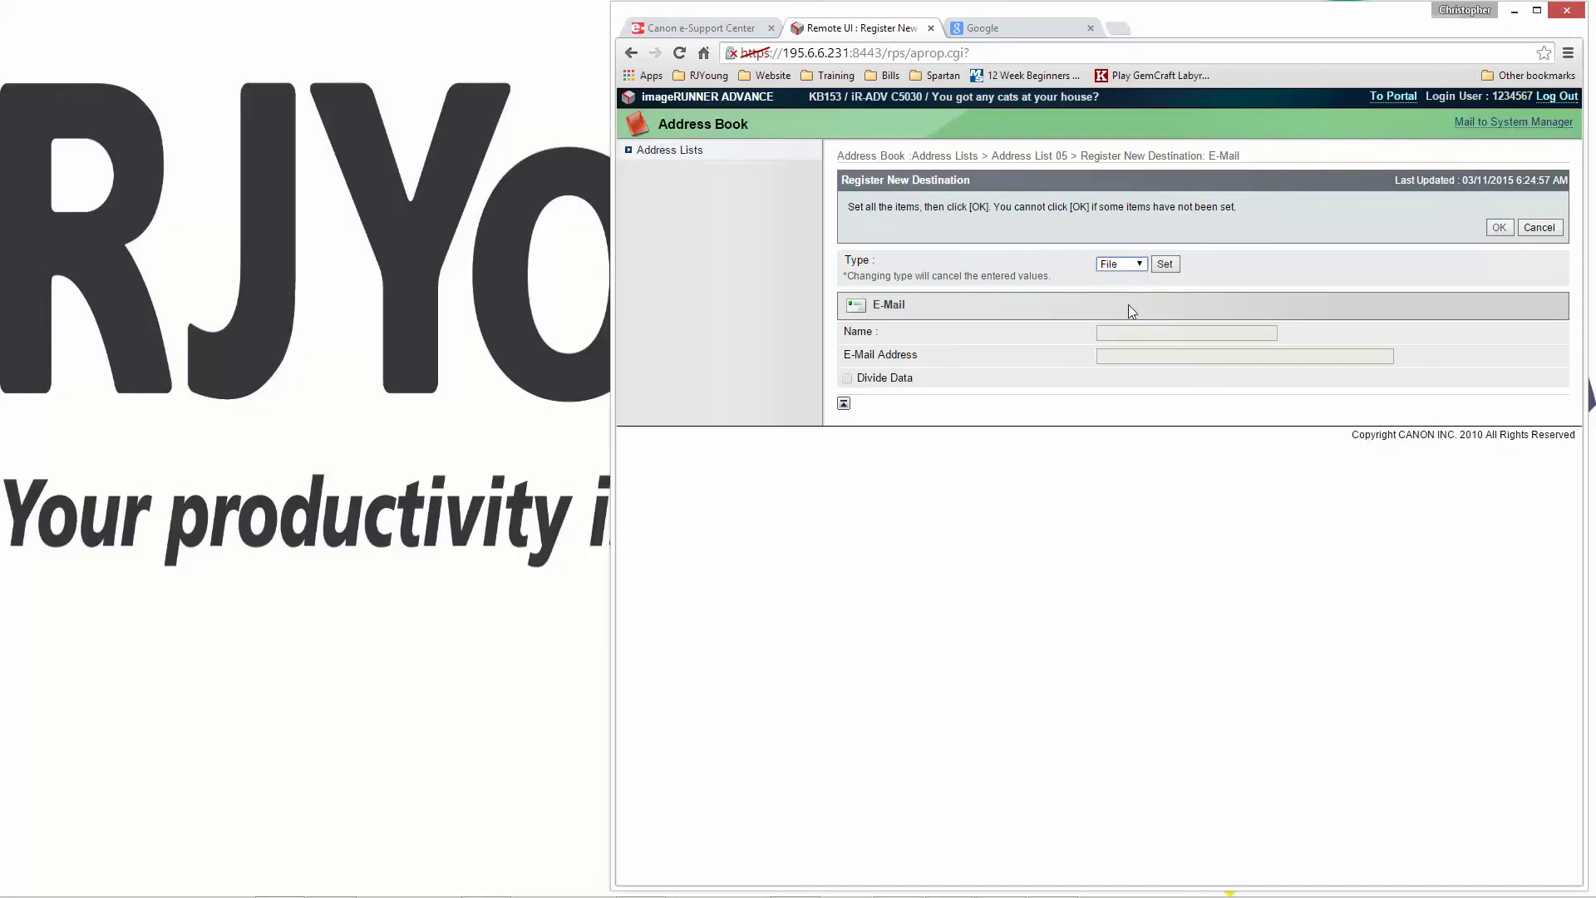
click(1165, 265)
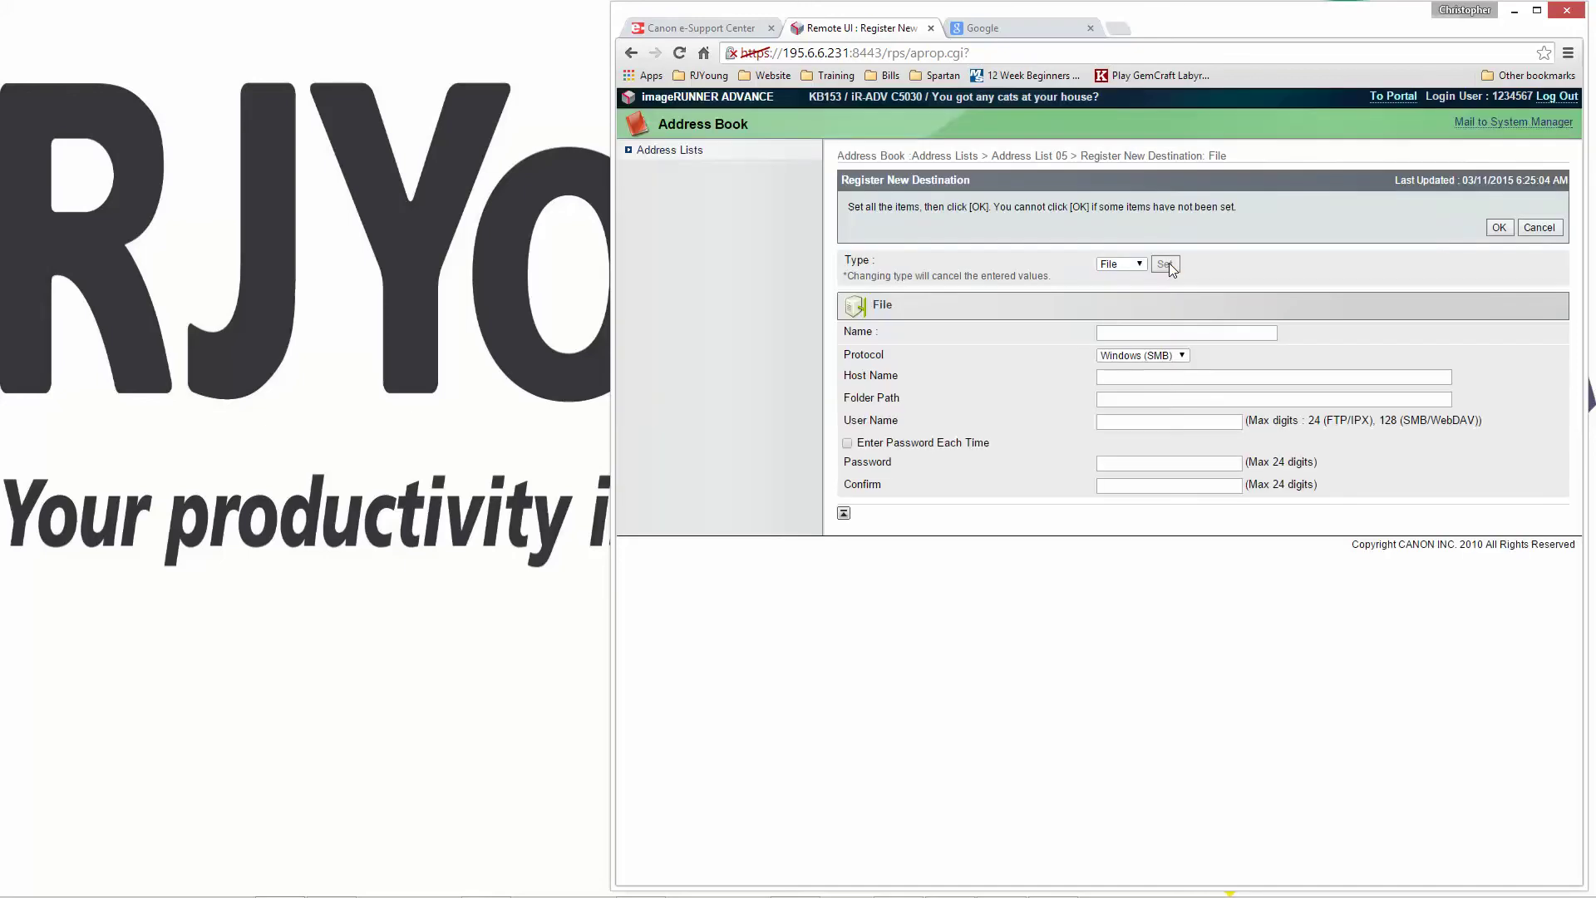
- Enter name Test, paste host name NT-13509, and set folder path Scans
click(1135, 331)
click(1132, 381)
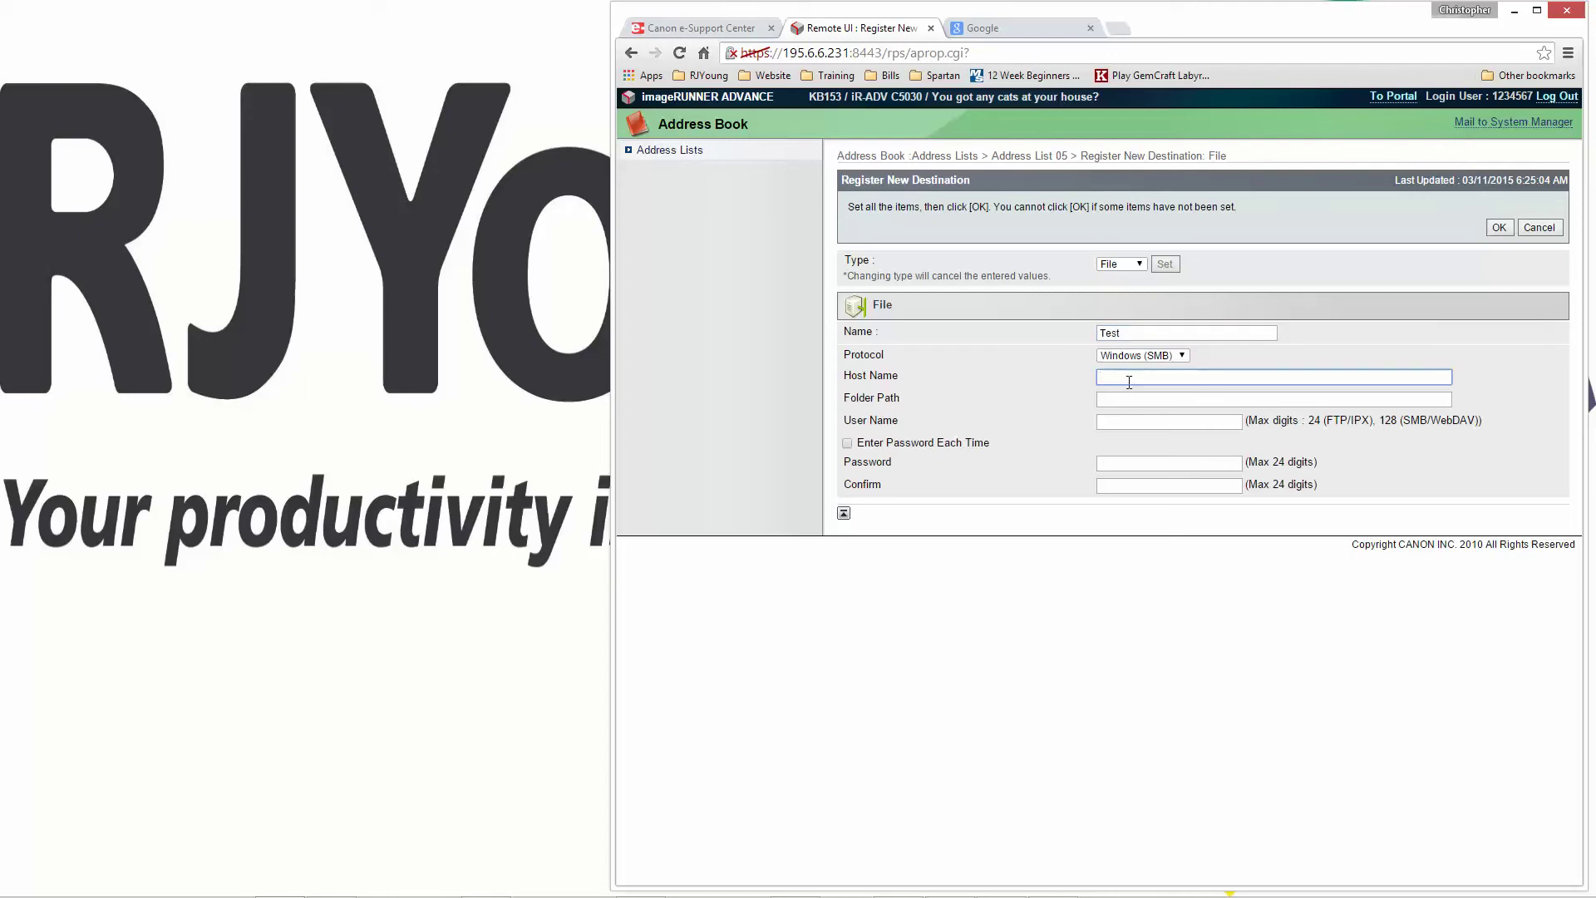
text(NT-13509)
drag(1165, 377, 1032, 384)
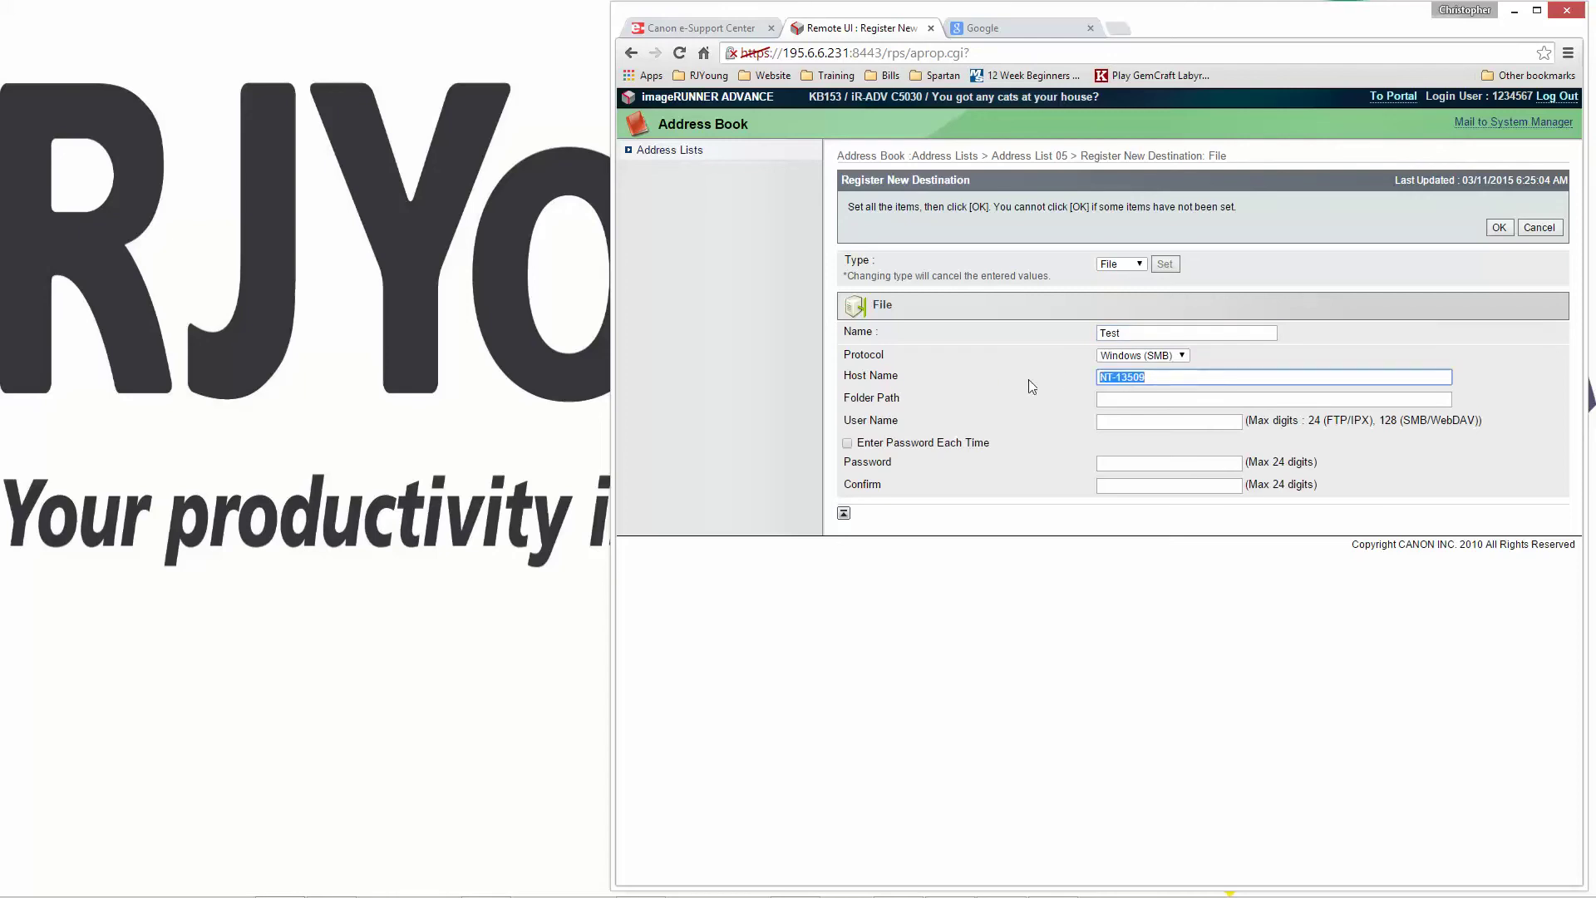
click(1193, 378)
click(1133, 399)
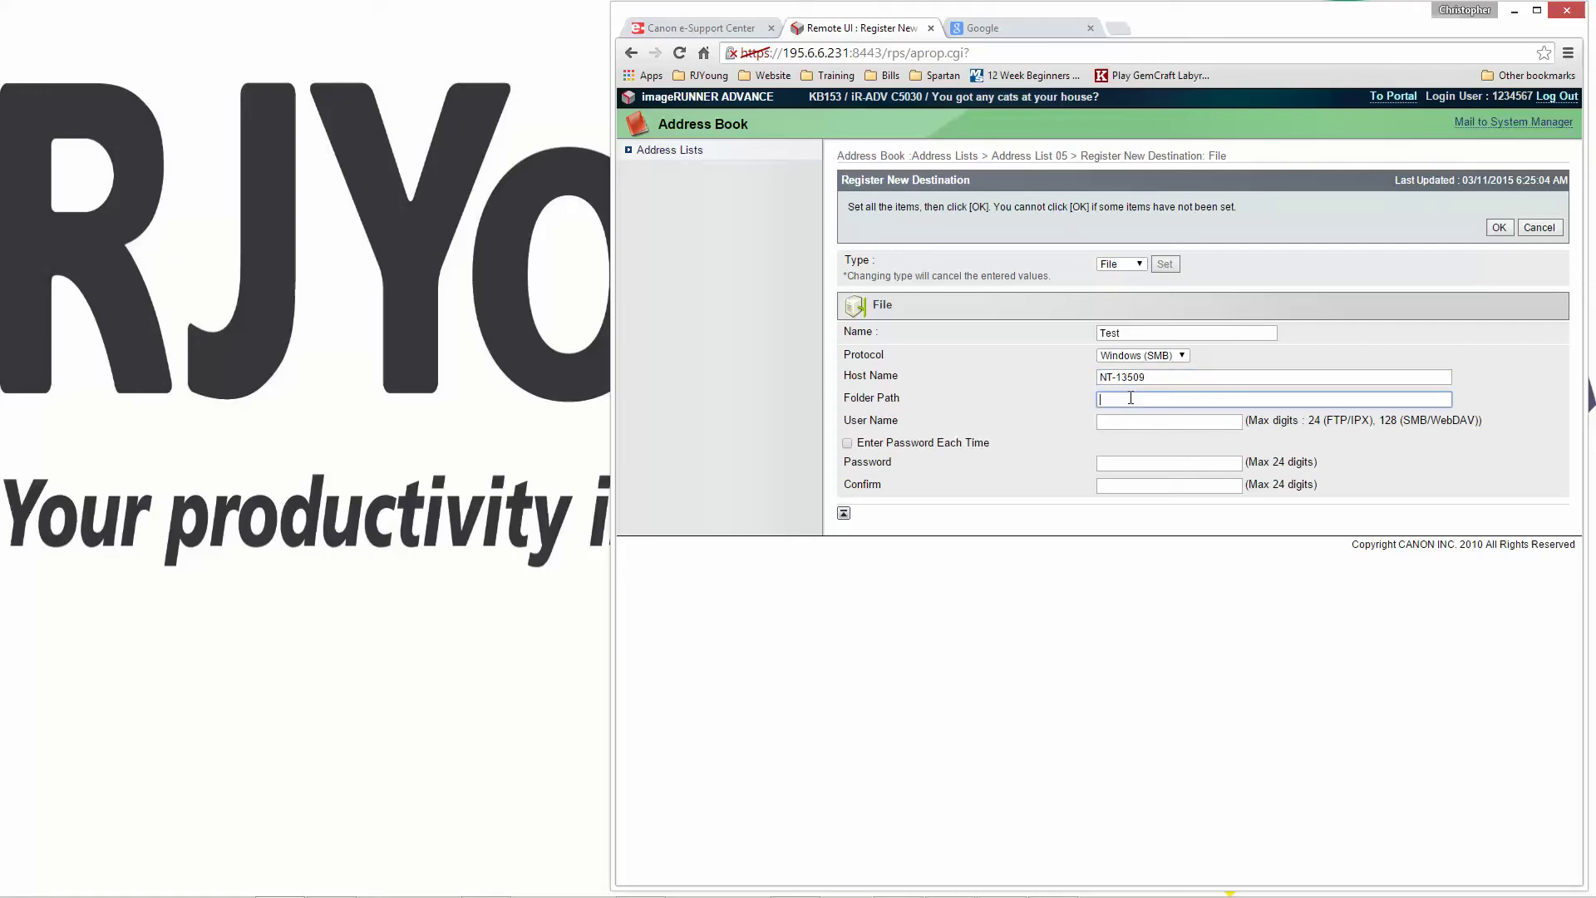
text(Scans)
- Enter the Windows user name and password, confirm the password, and save the destination
click(1147, 421)
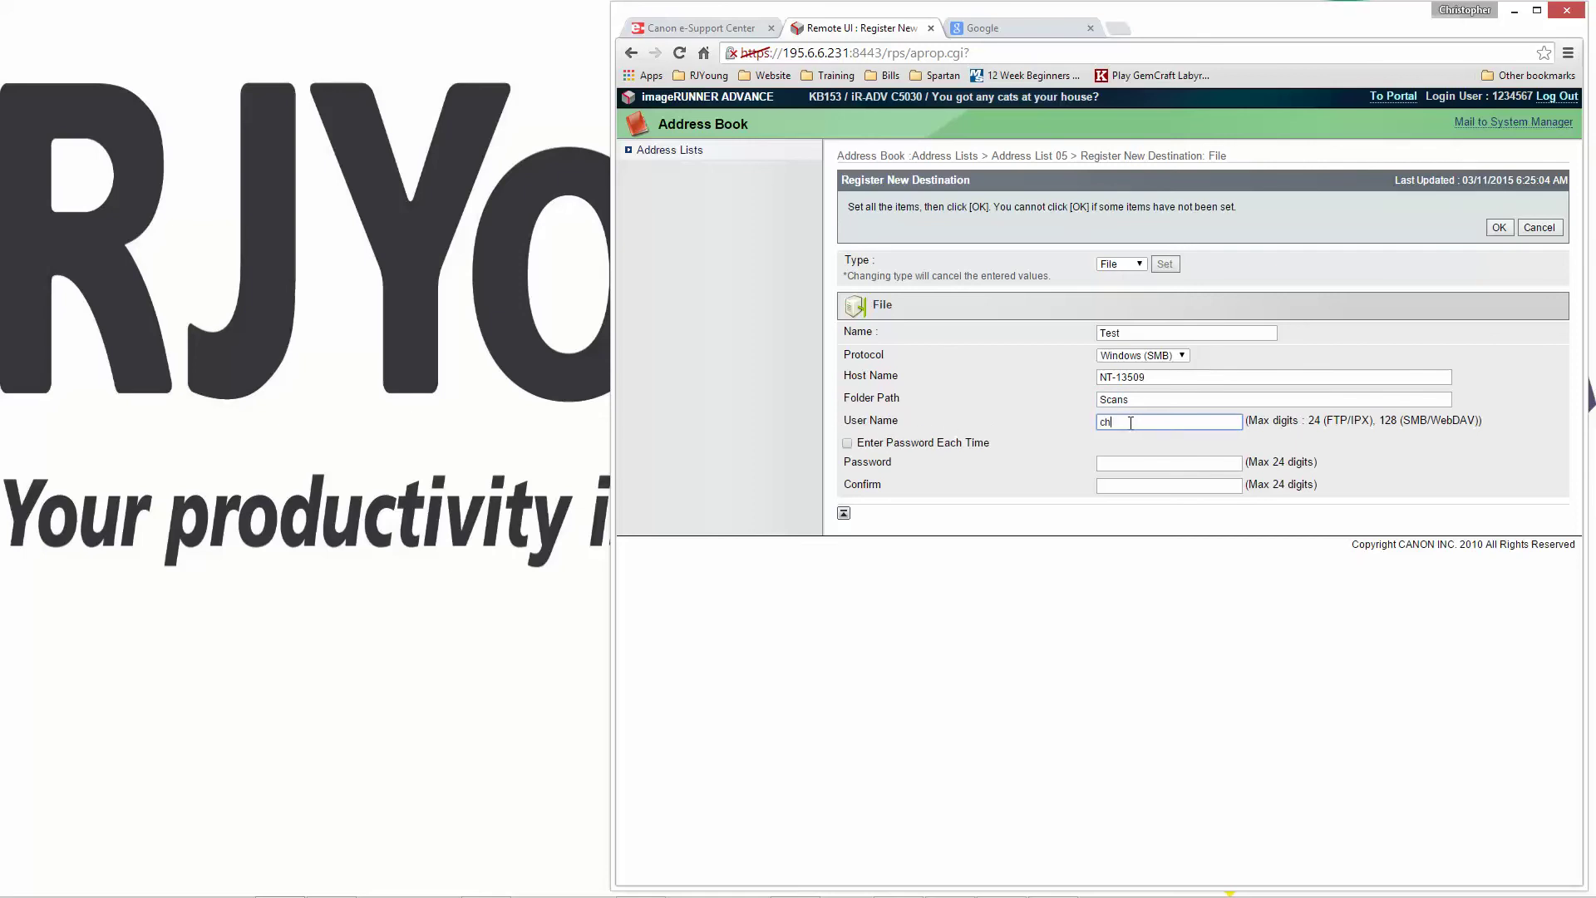
click(1137, 464)
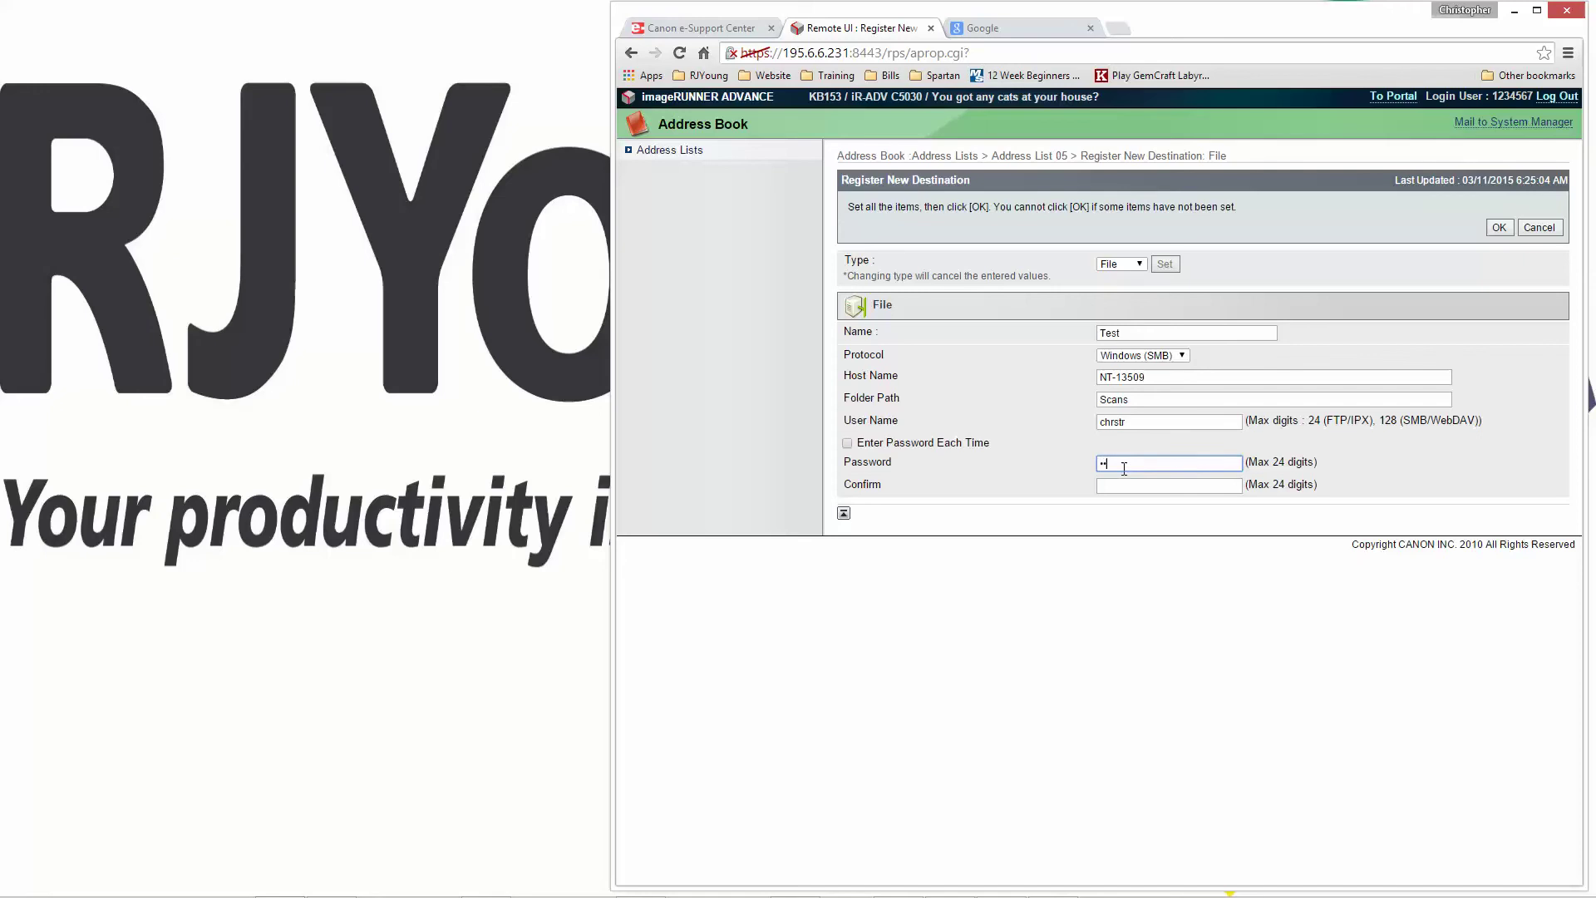
key(Tab)
click(1497, 229)
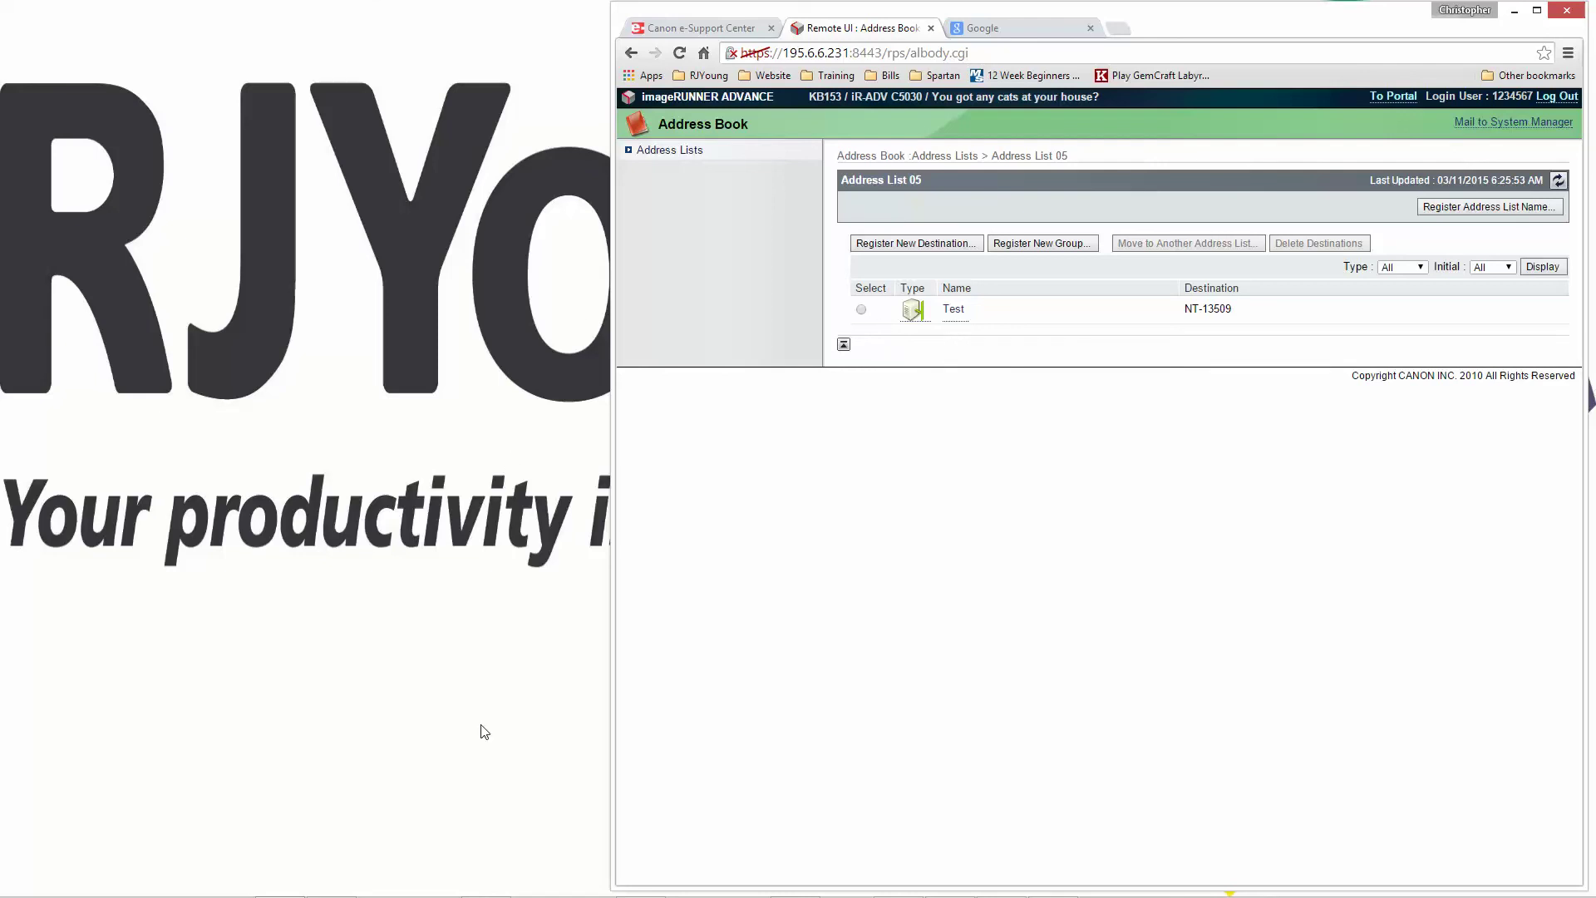
- Create a shortcut to the Scans folder on drive C:
mouse_move(250, 889)
click(83, 887)
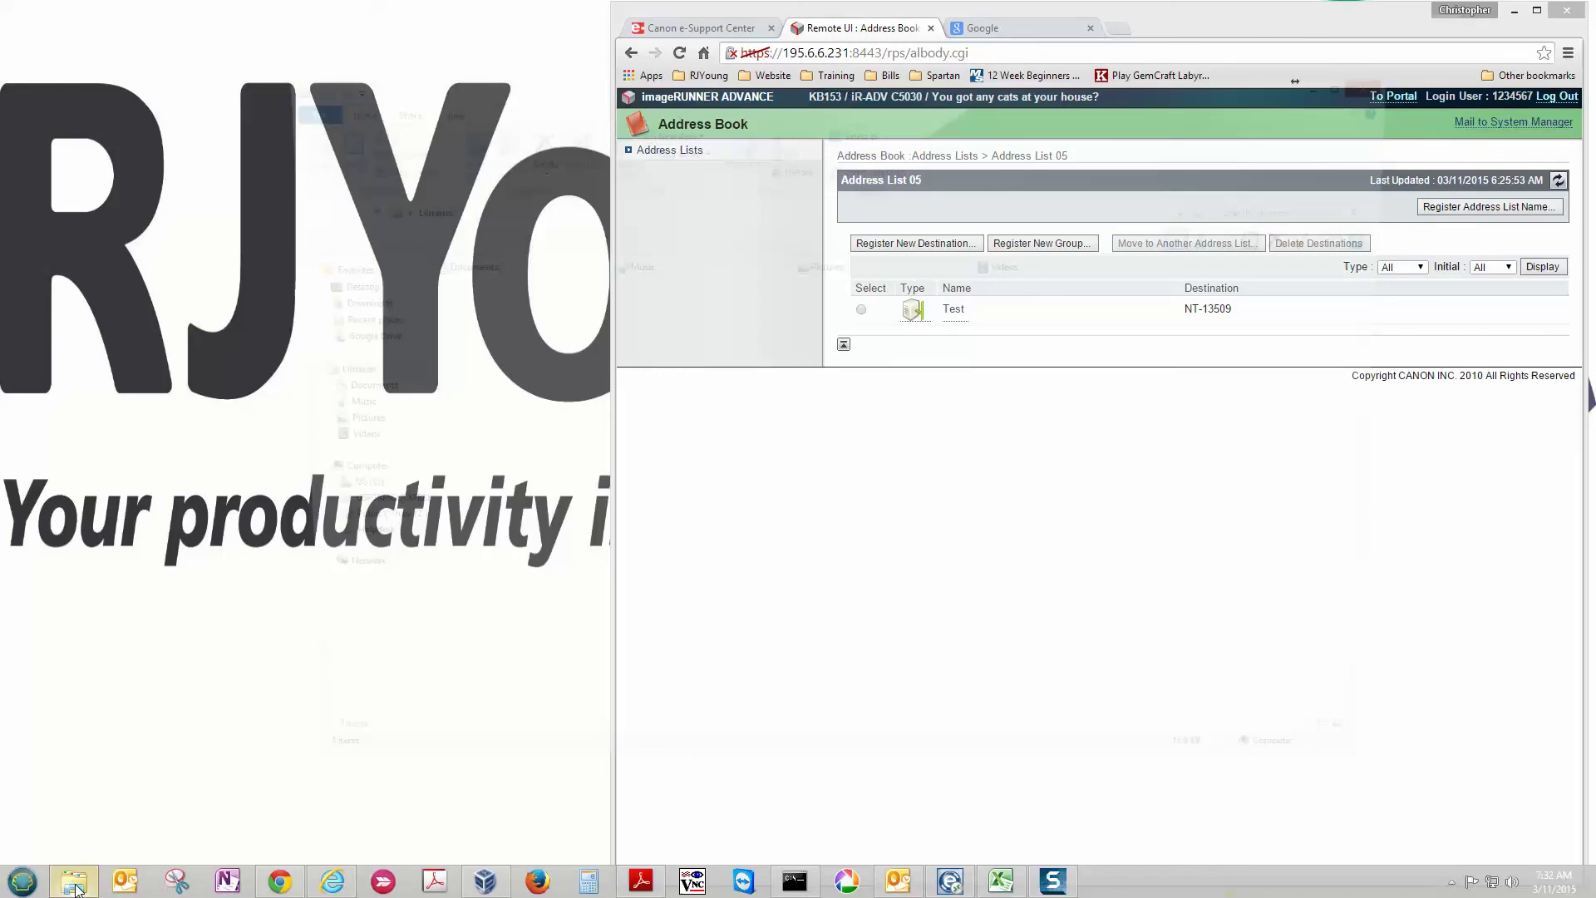
click(328, 496)
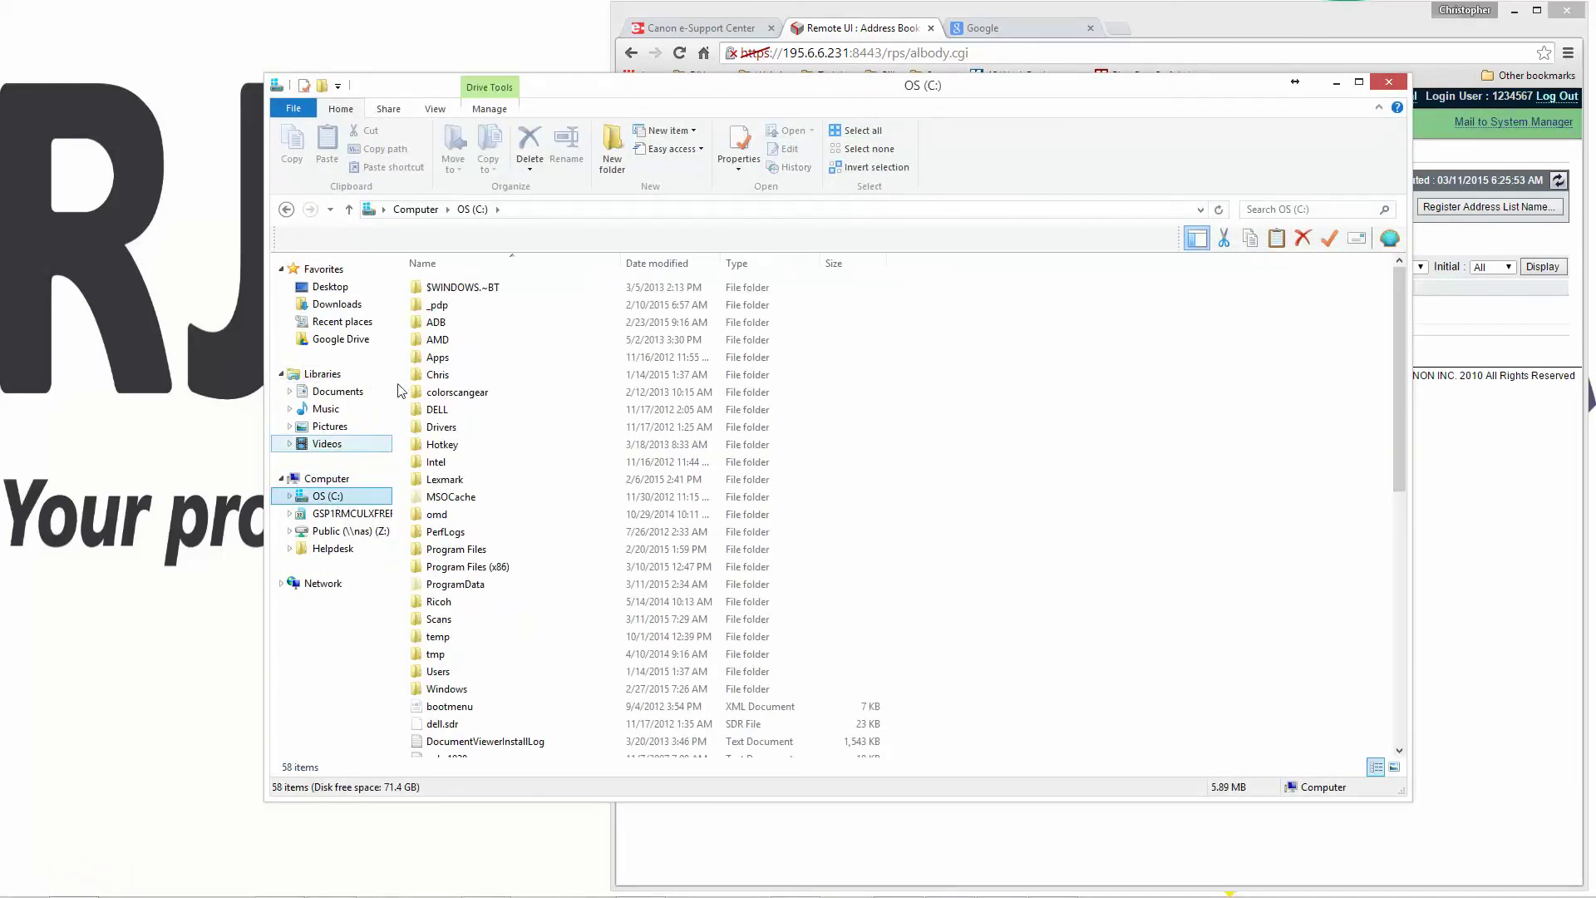
right_click(463, 625)
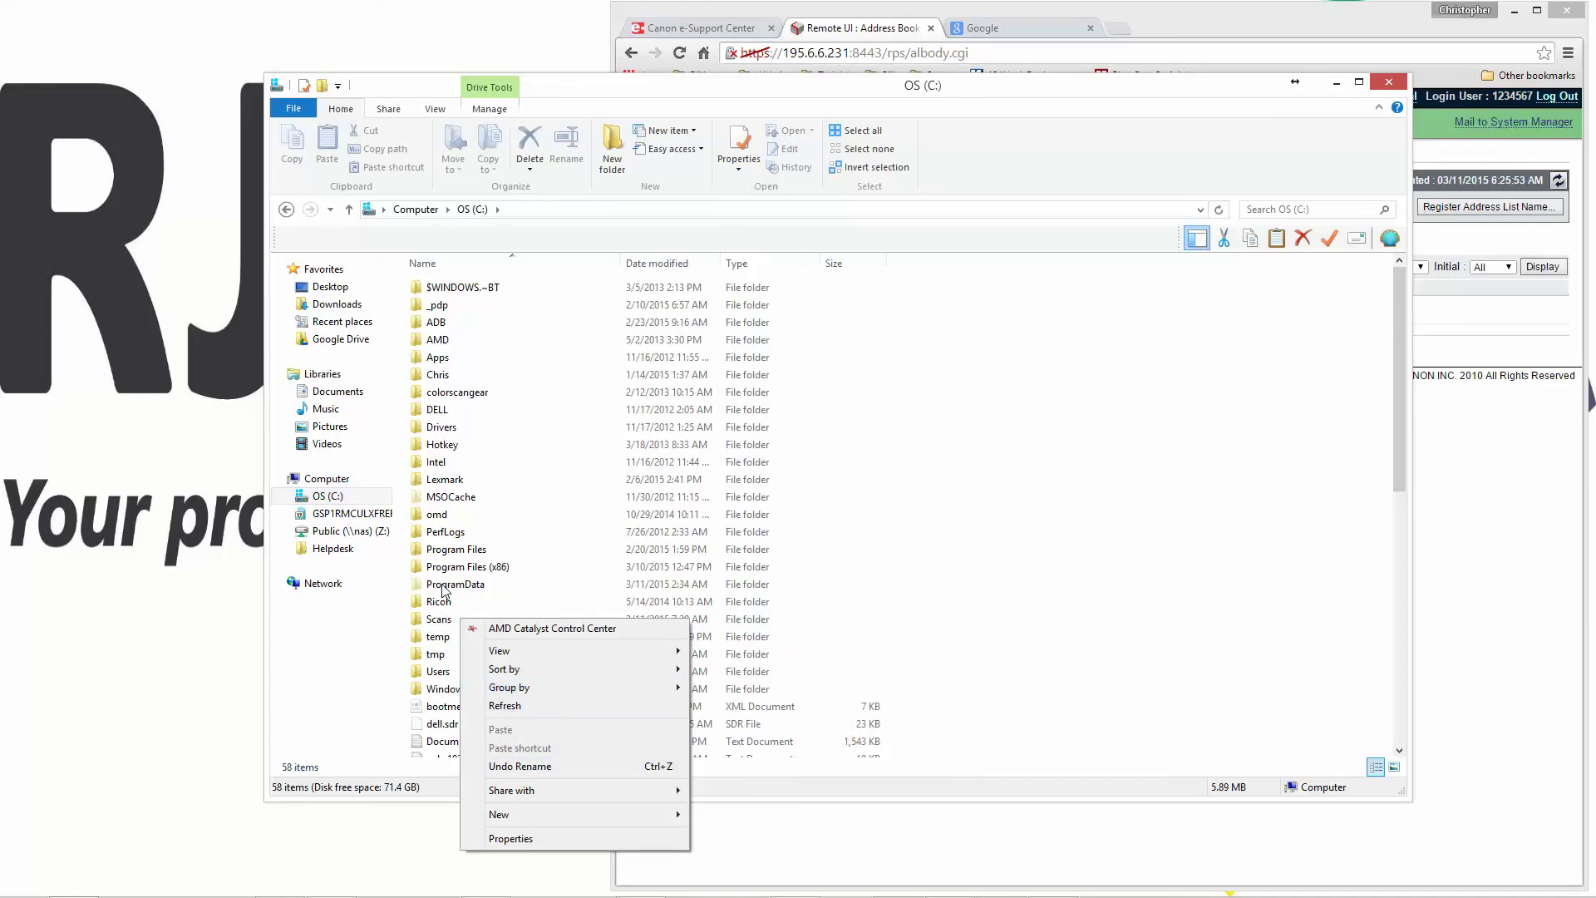
click(460, 623)
right_click(460, 622)
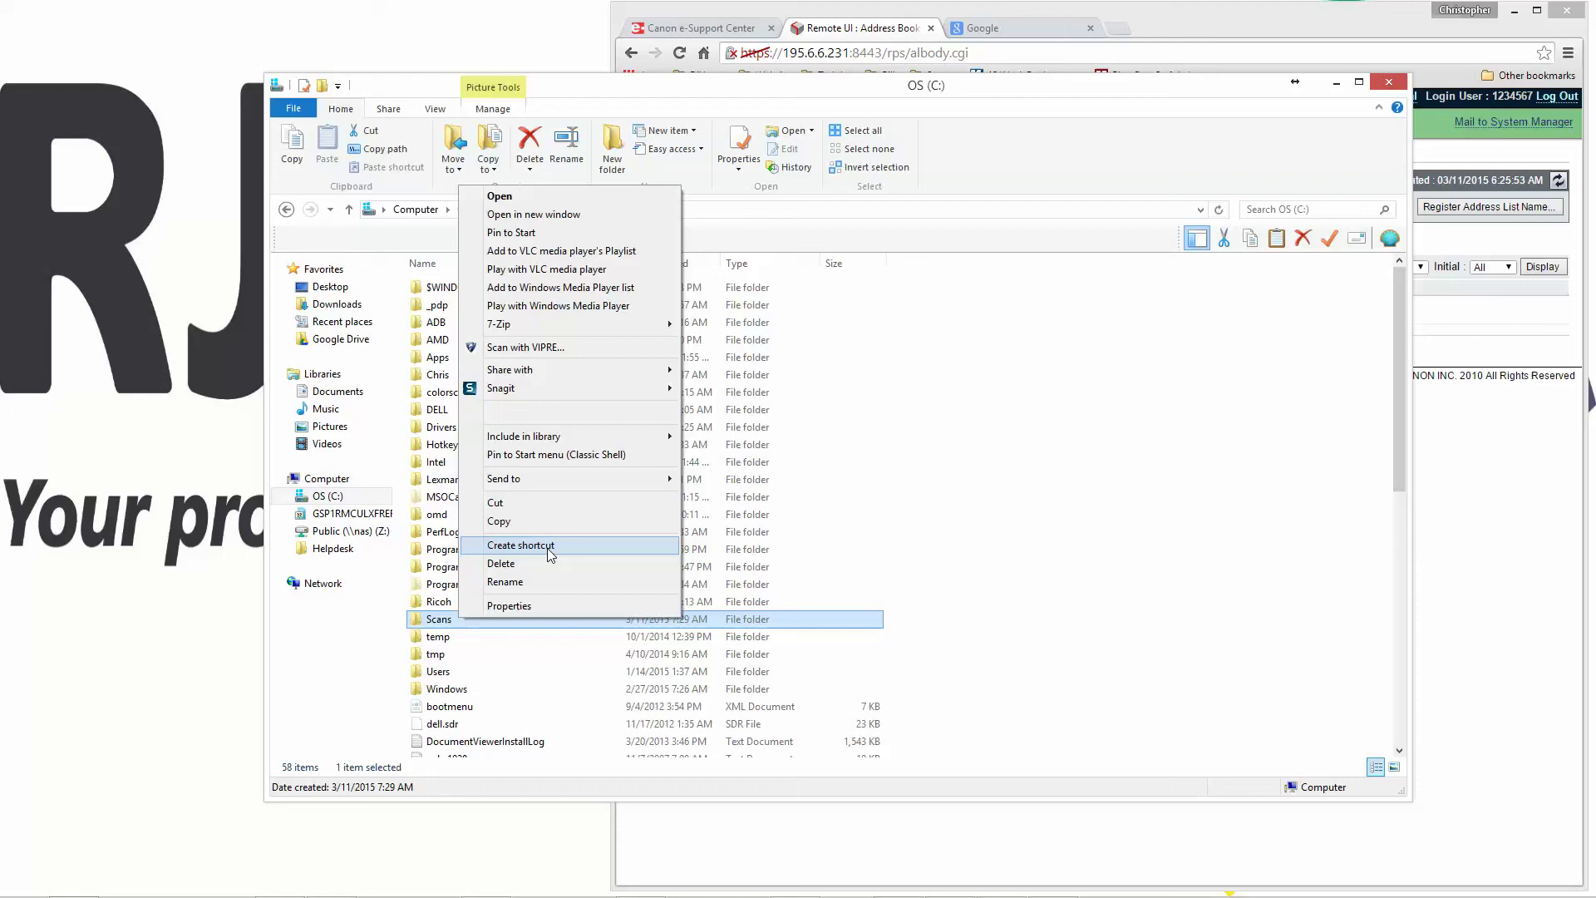
click(549, 547)
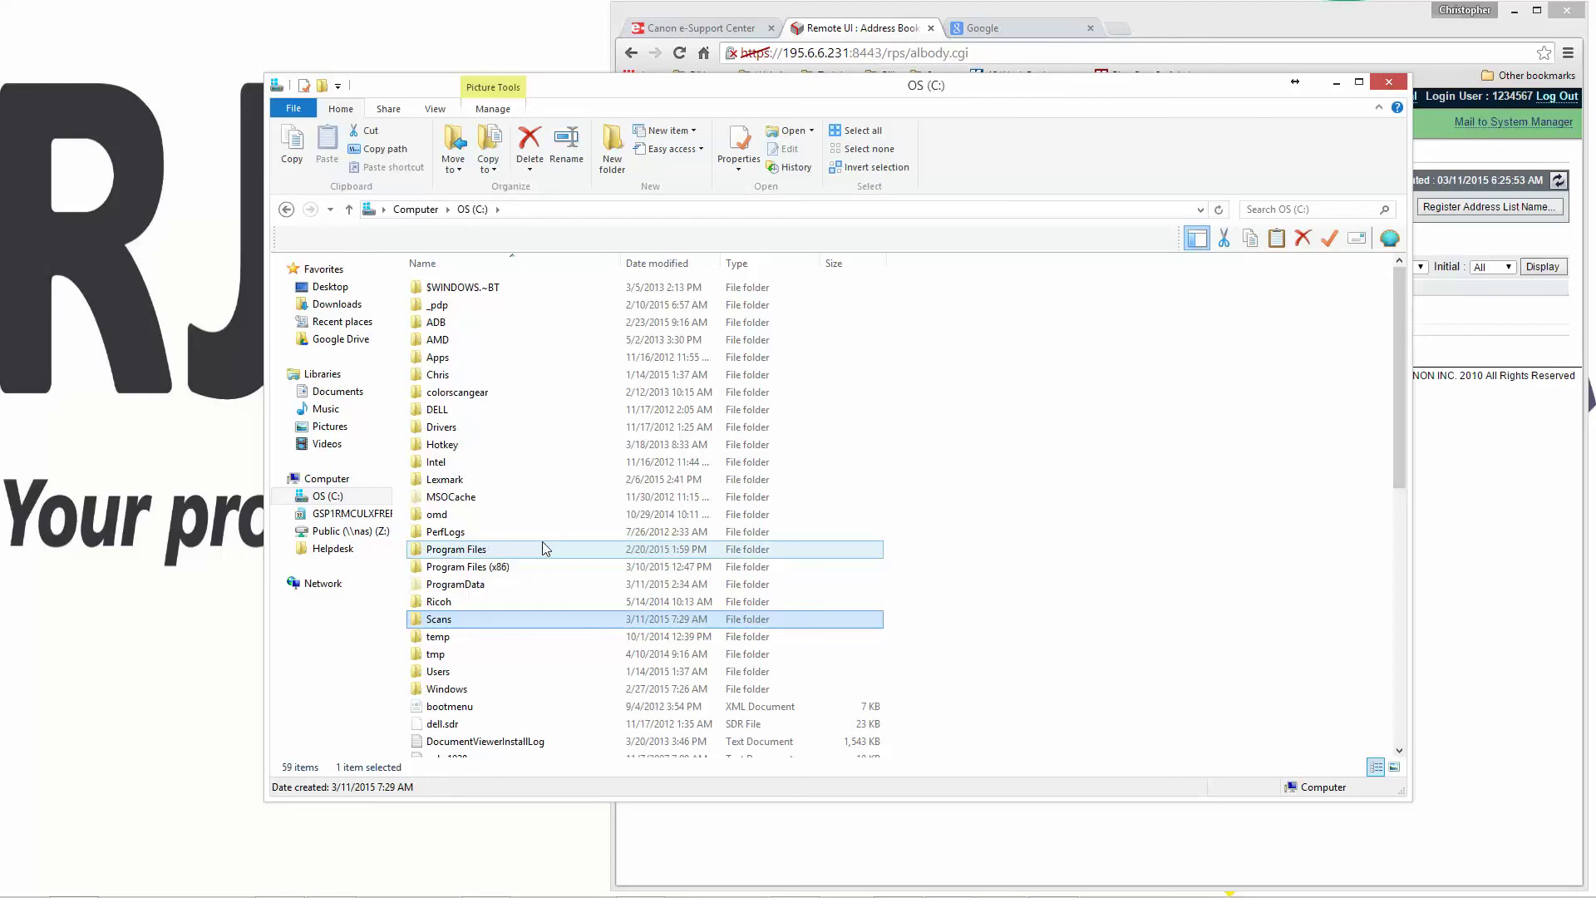
- Drag 'Scans - Shortcut' from the C: drive onto the desktop
scroll(587, 601, down, 11)
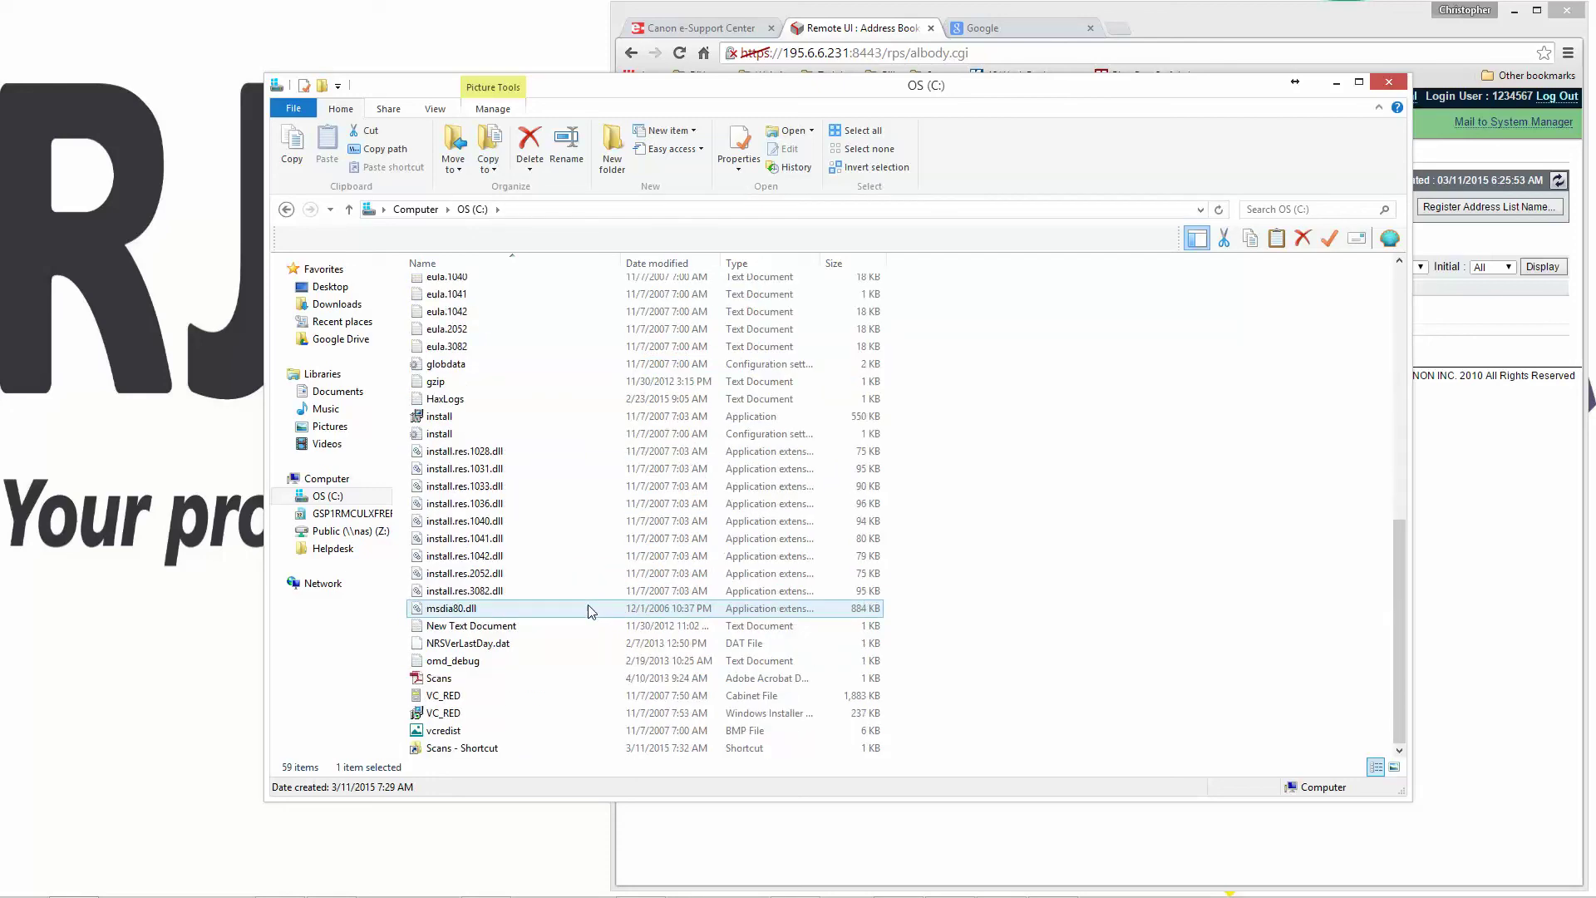
click(473, 753)
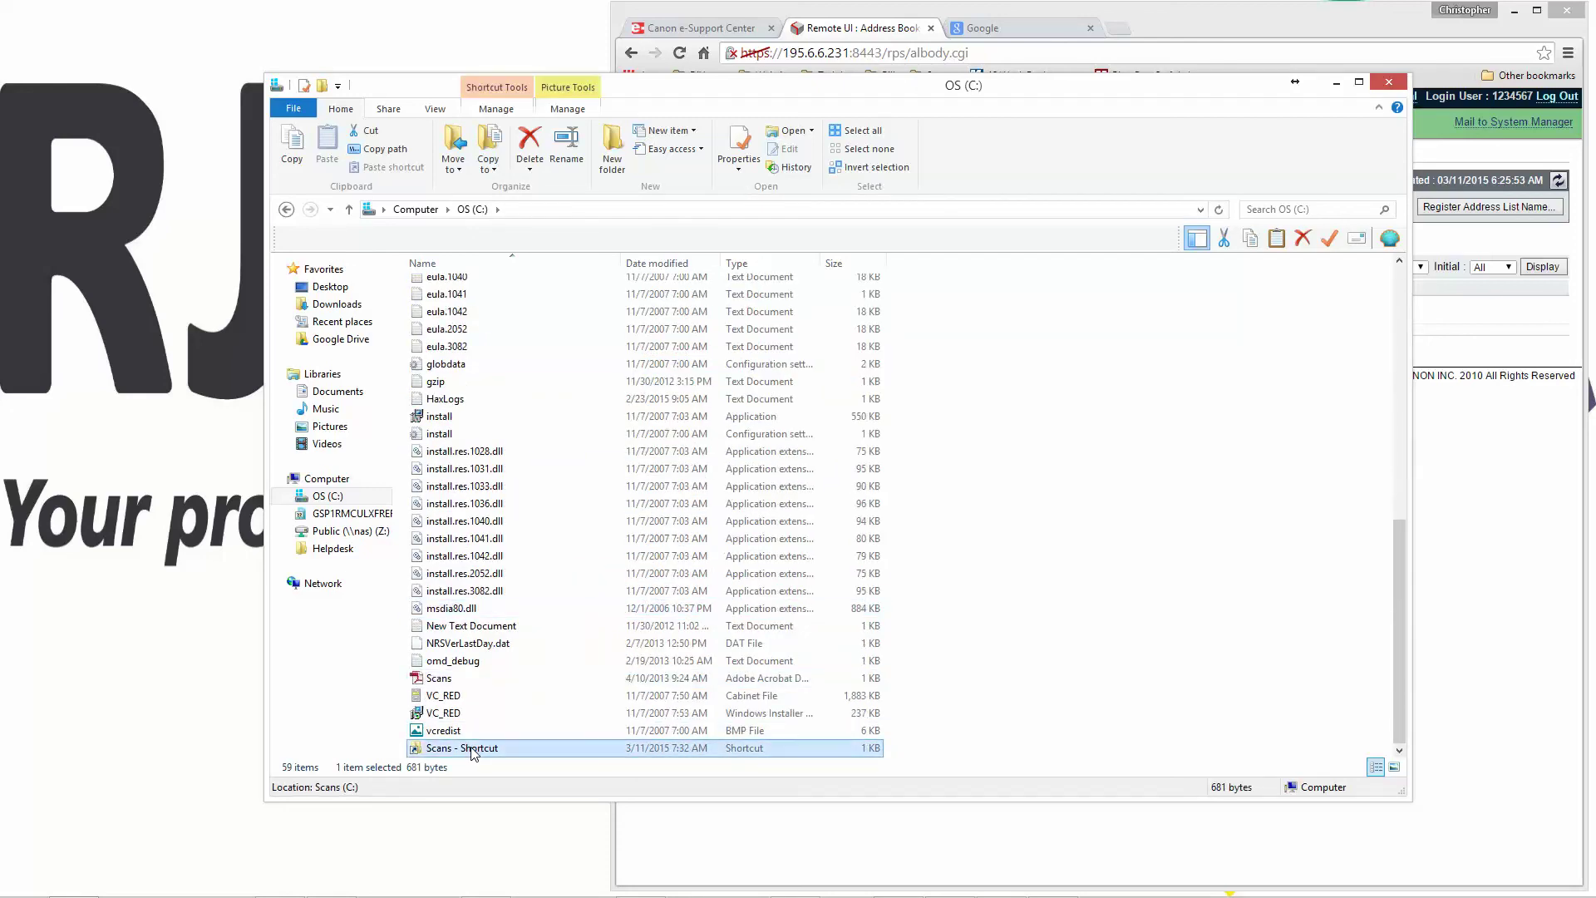
drag(473, 750, 286, 585)
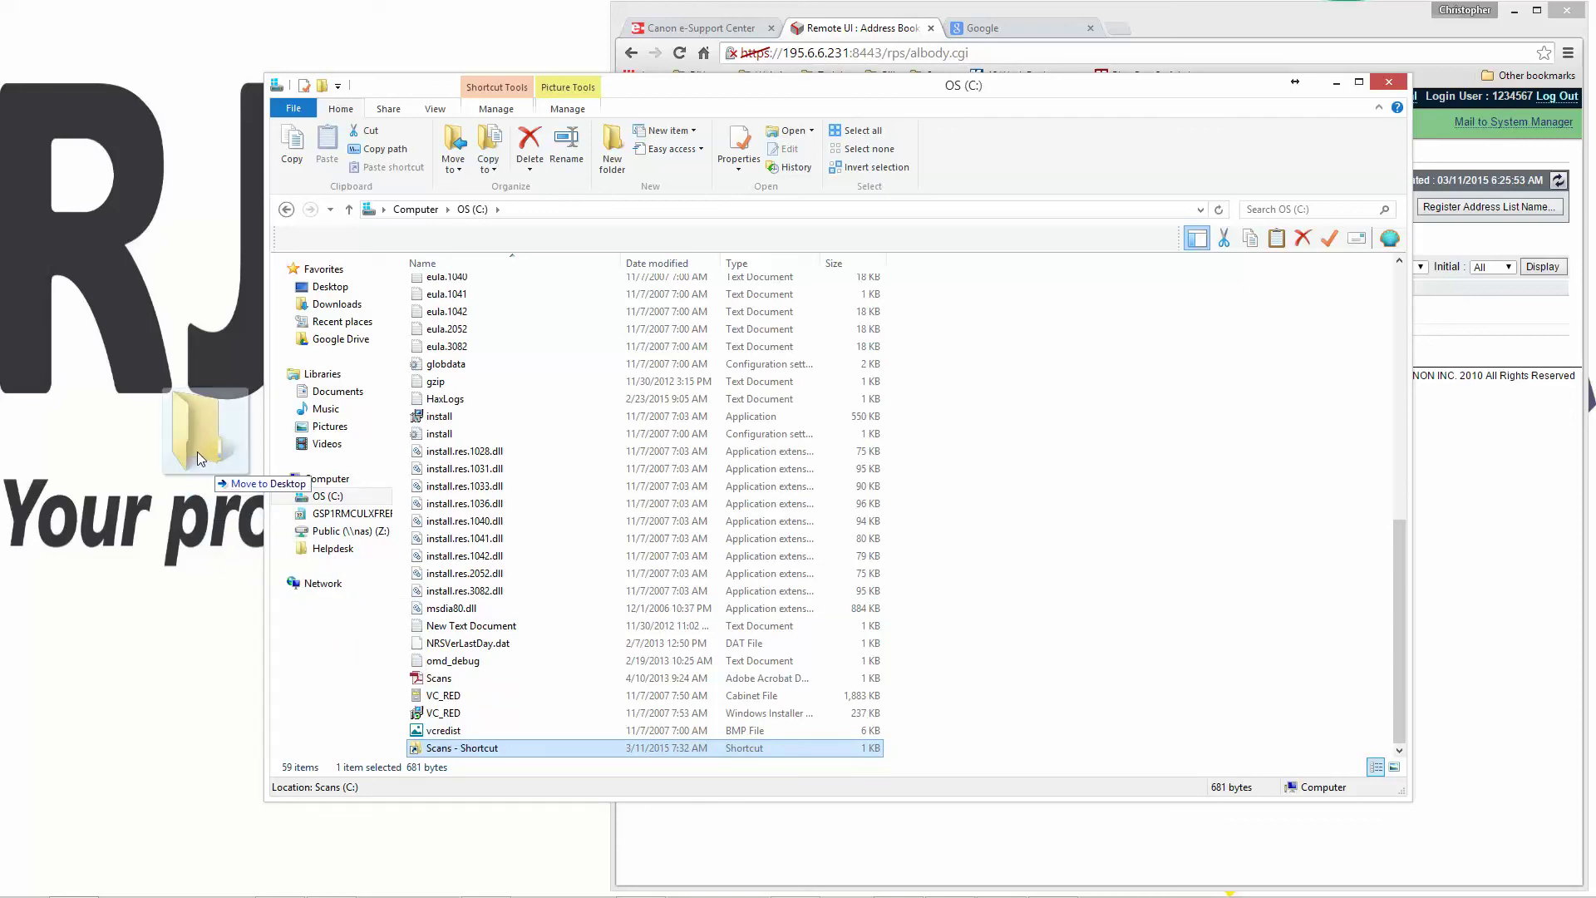
drag(197, 452, 63, 106)
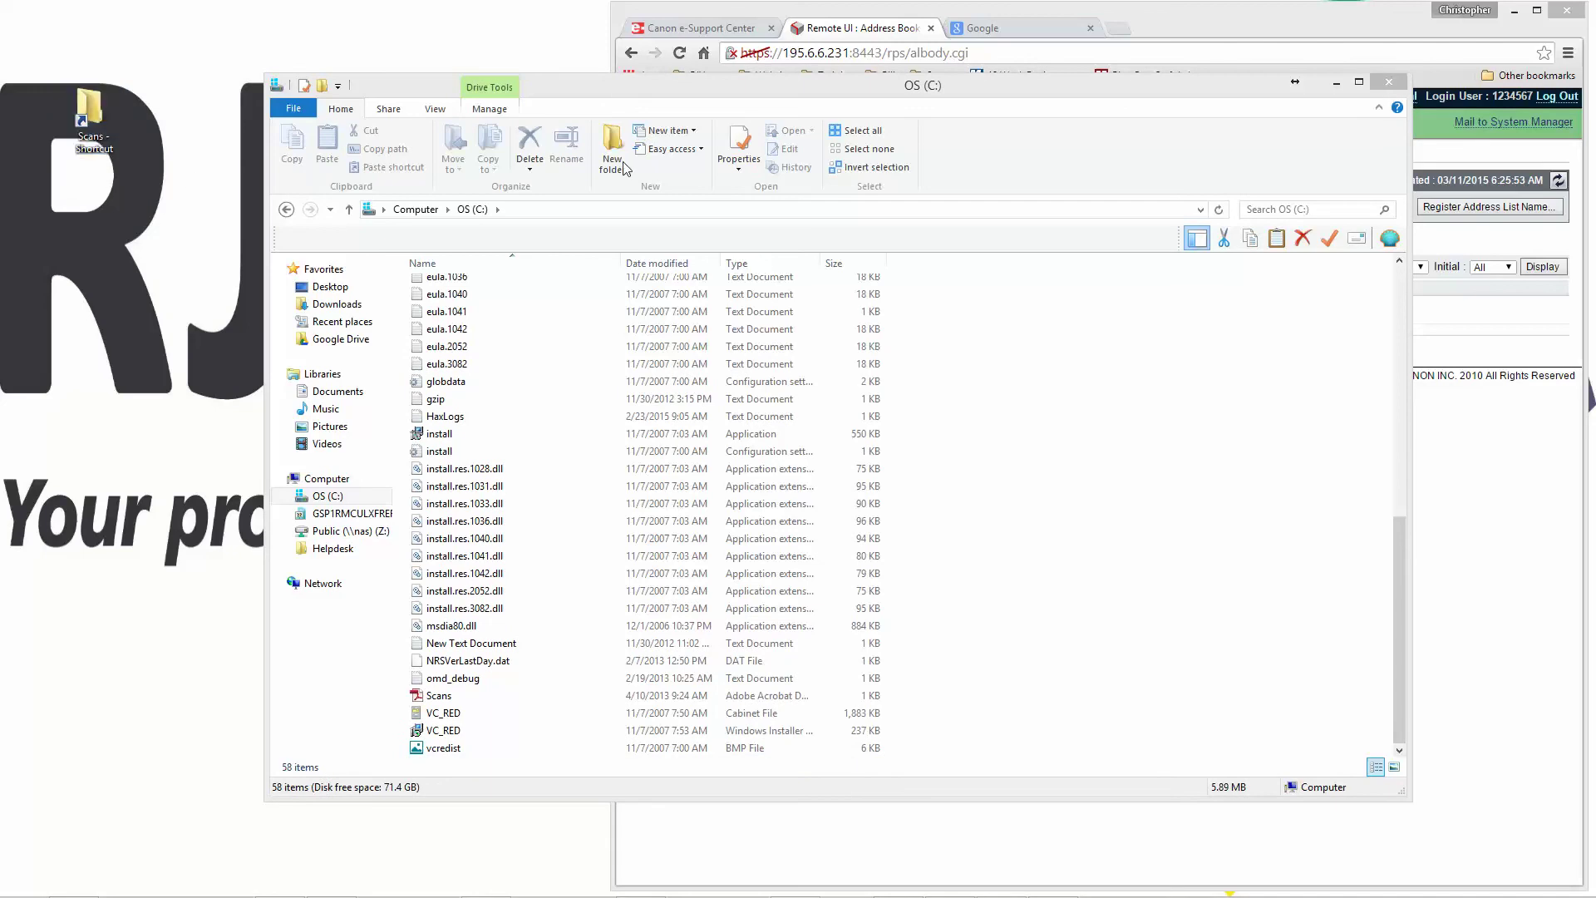
- Test the desktop shortcut opens Scans, then move it to the top-left corner
click(1389, 81)
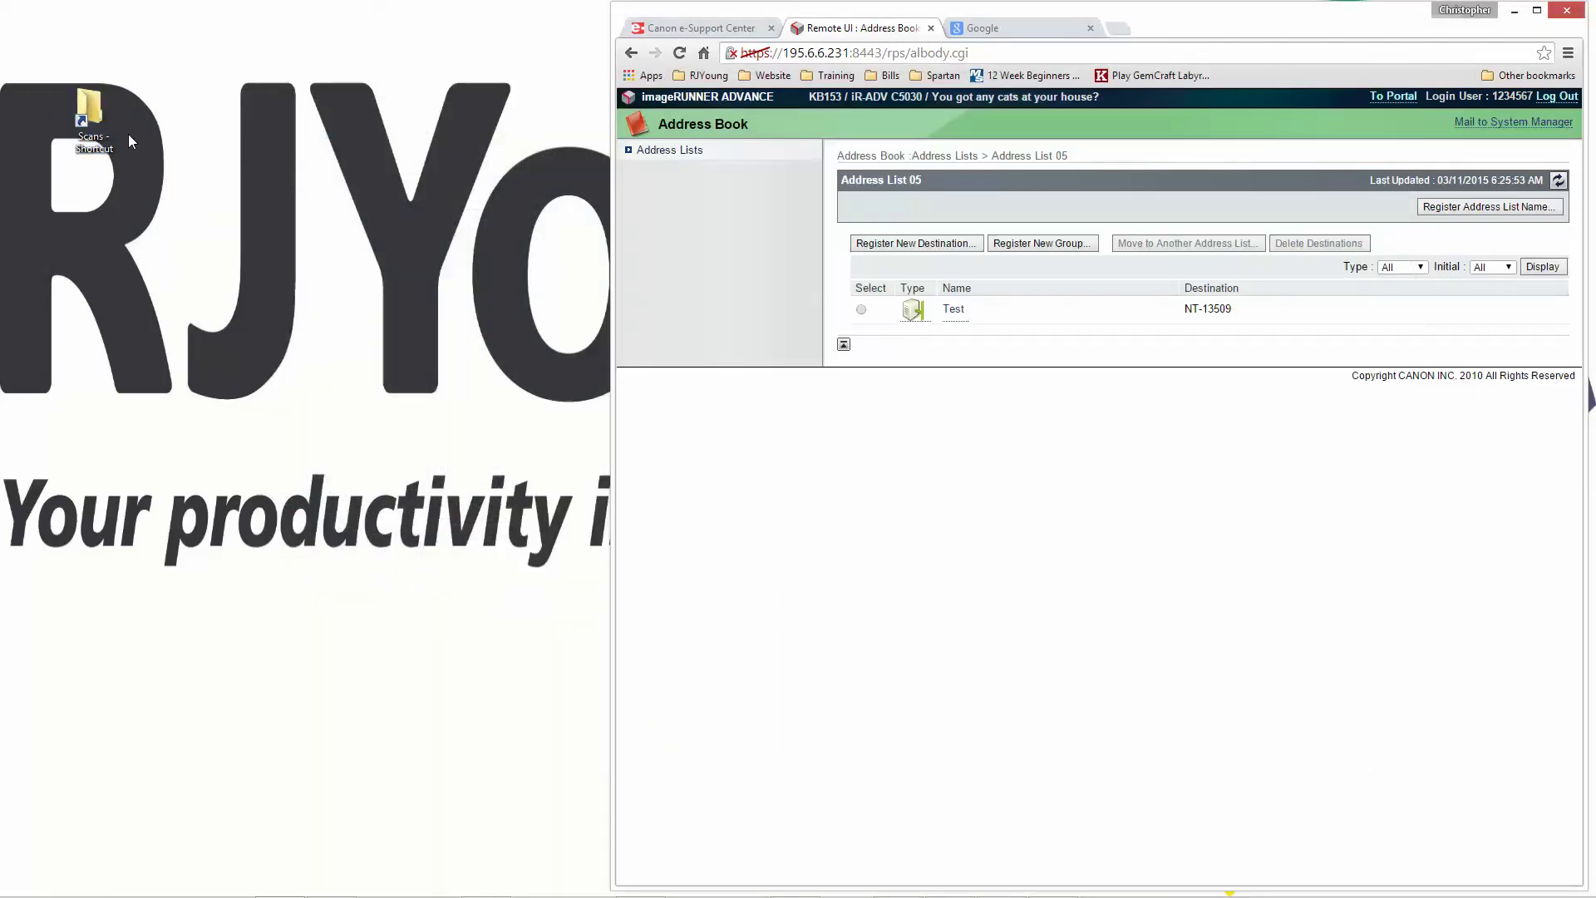
double_click(100, 127)
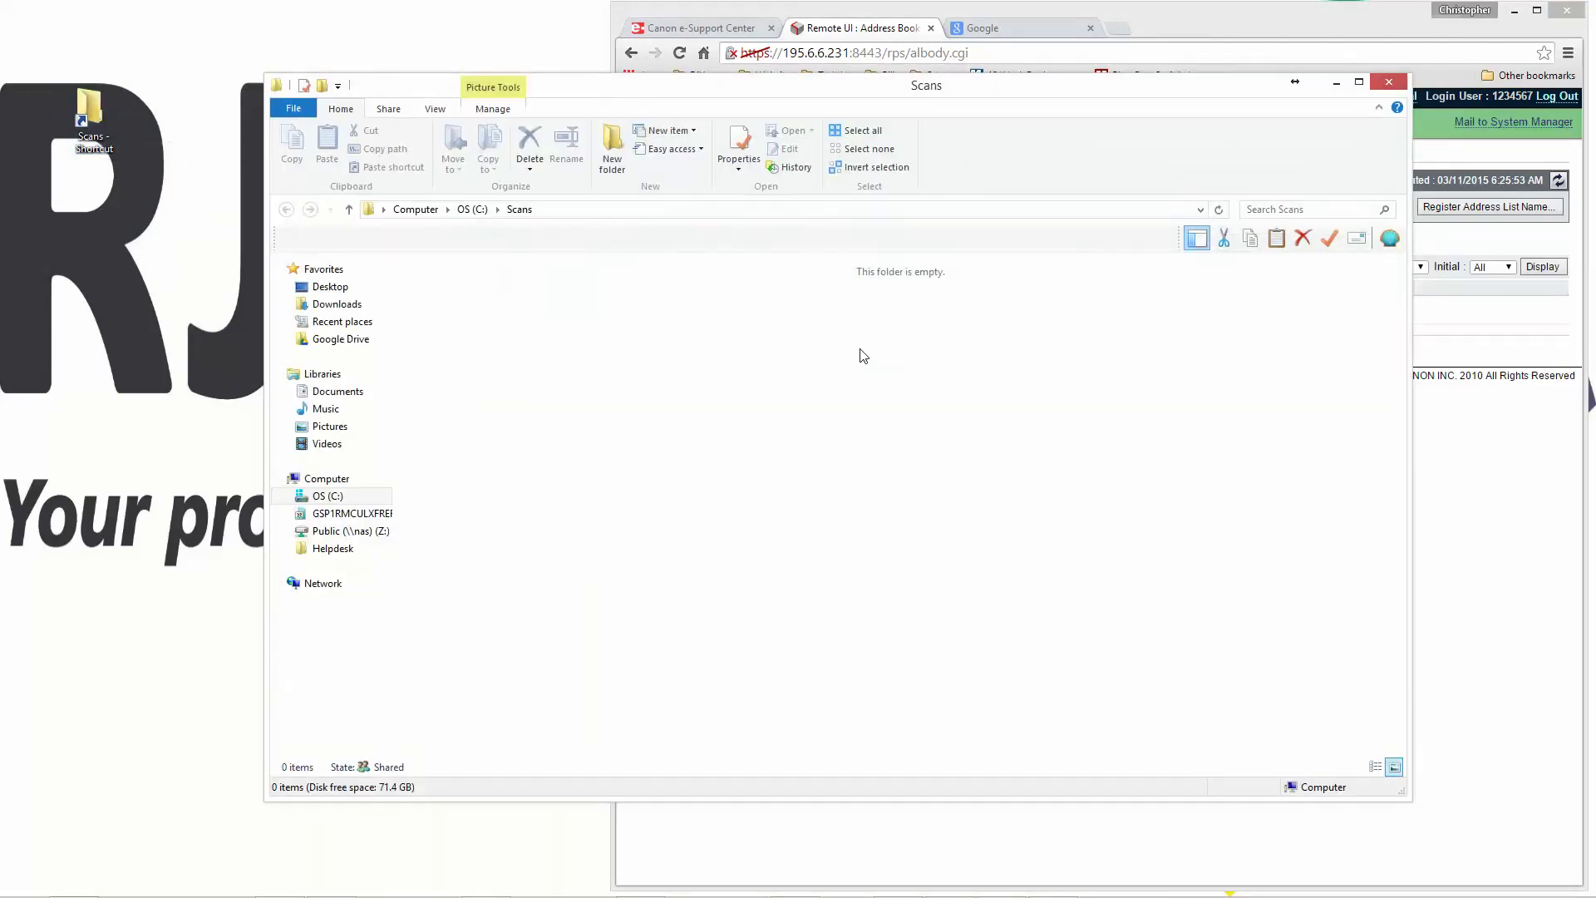
click(1389, 82)
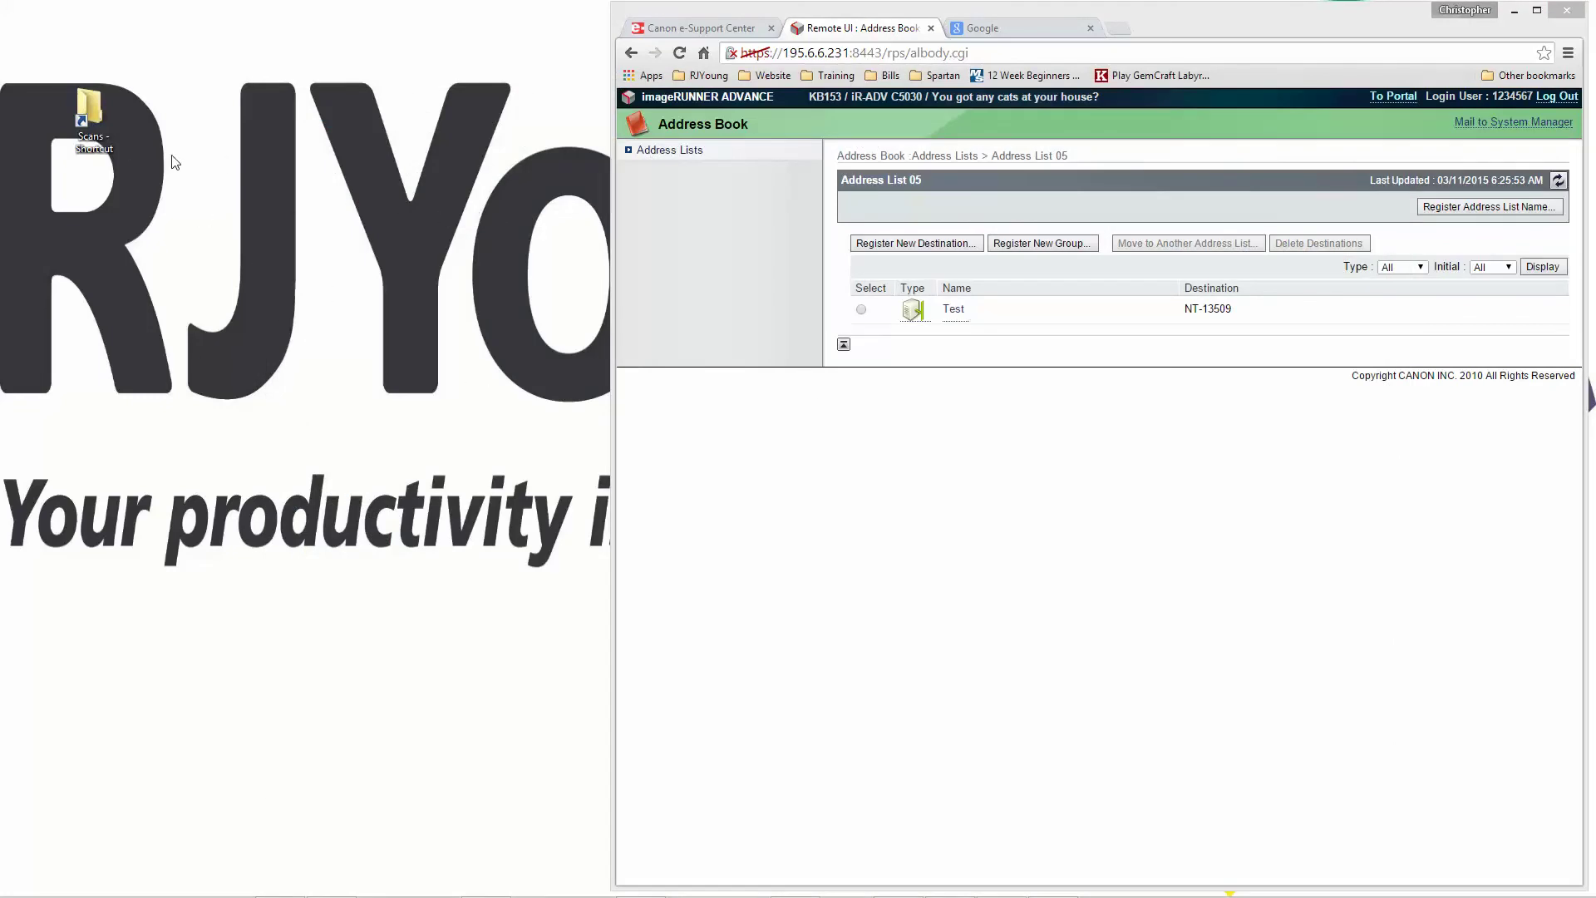
drag(93, 125, 31, 46)
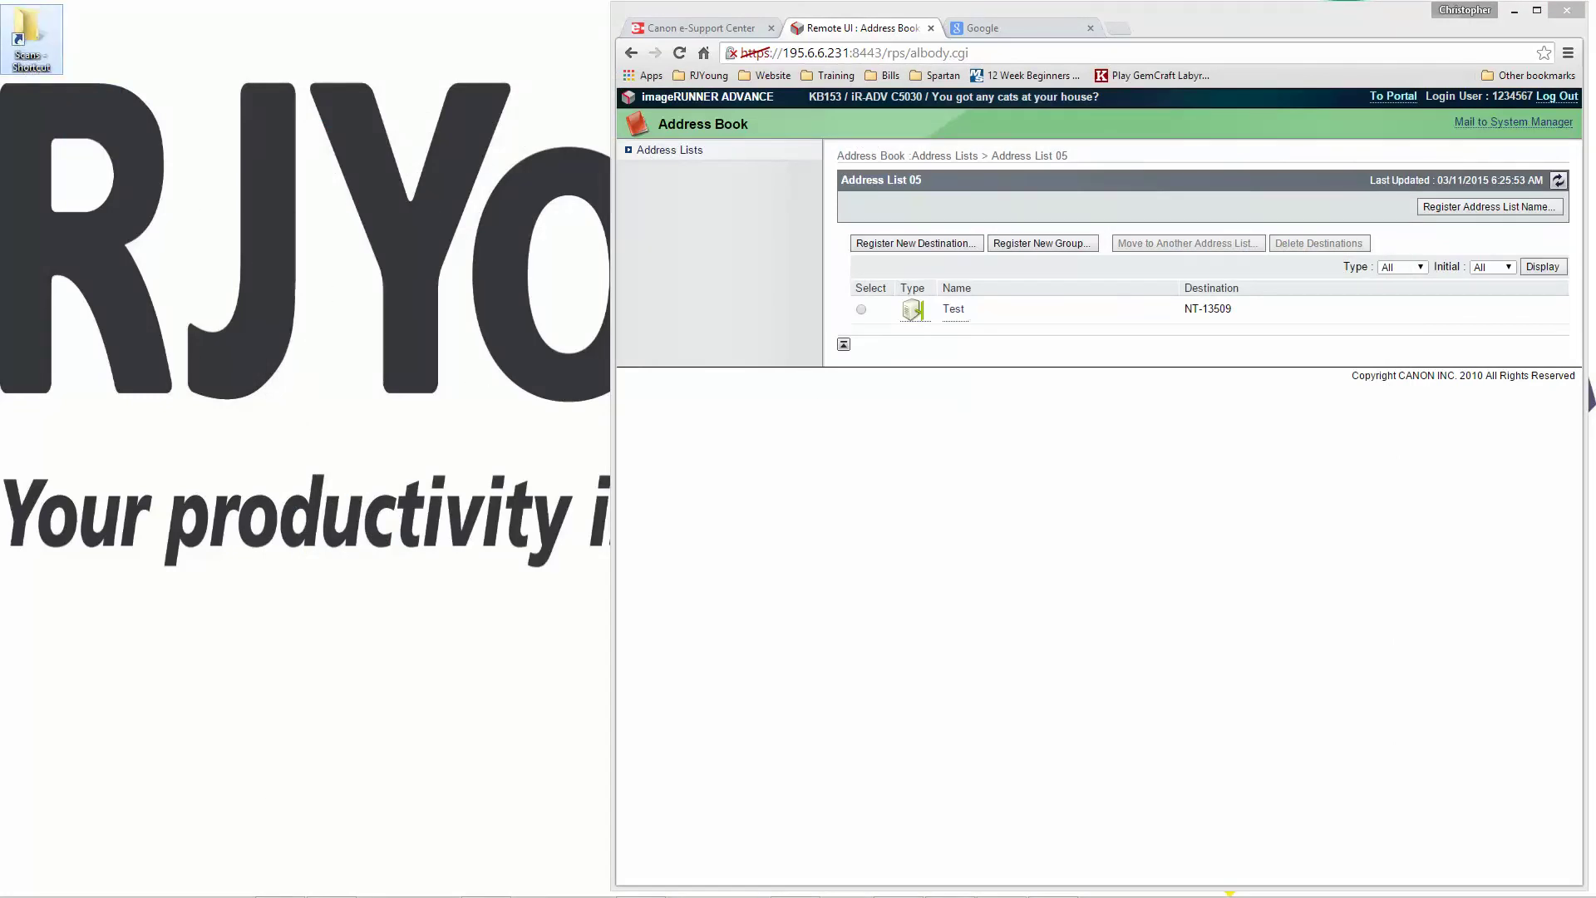